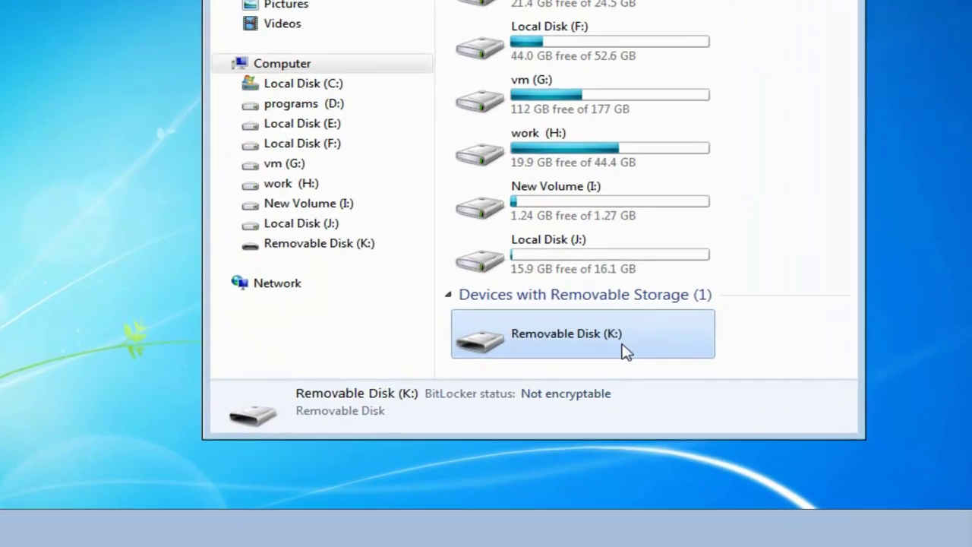
Try to open Removable Disk (K:) from the Computer window, dismissing the insert-disk prompt and trying once more.
double_click(623, 351)
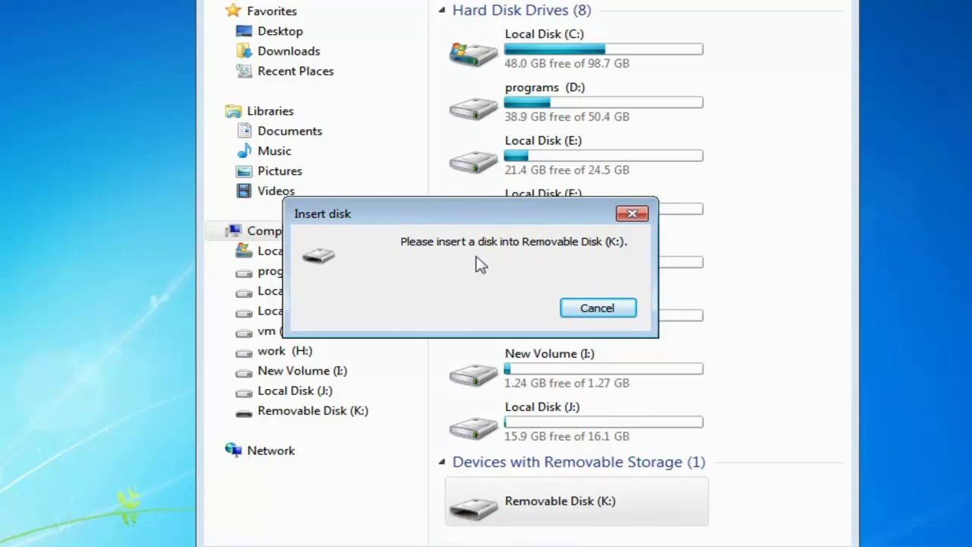
left_click(596, 309)
double_click(590, 507)
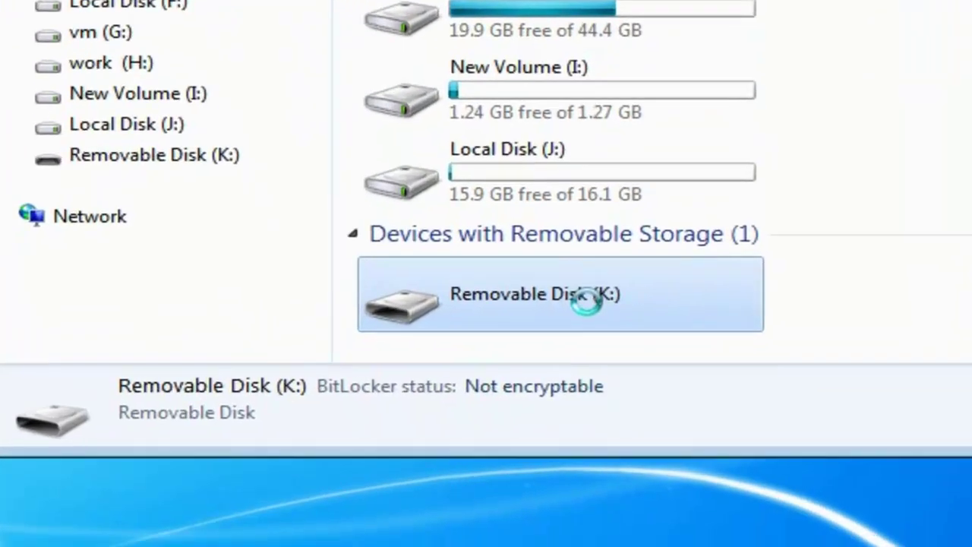
Check the used space, free space and capacity of Removable Disk (K:) in its properties, and close them.
right_click(586, 300)
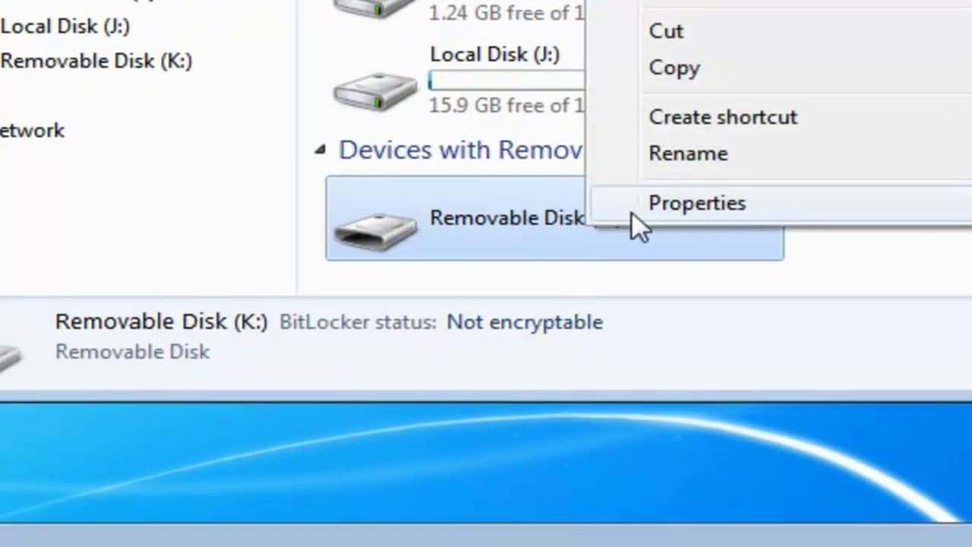
left_click(638, 212)
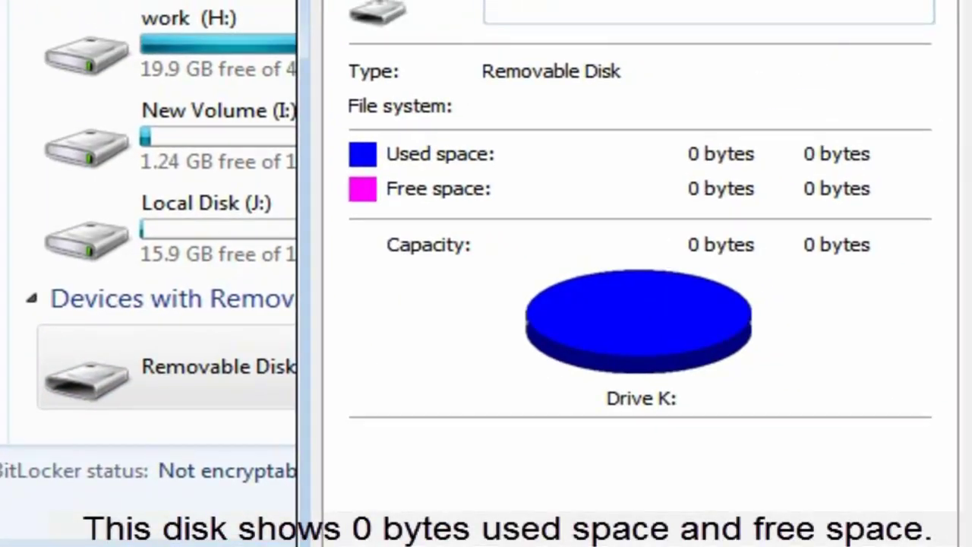
key("Escape")
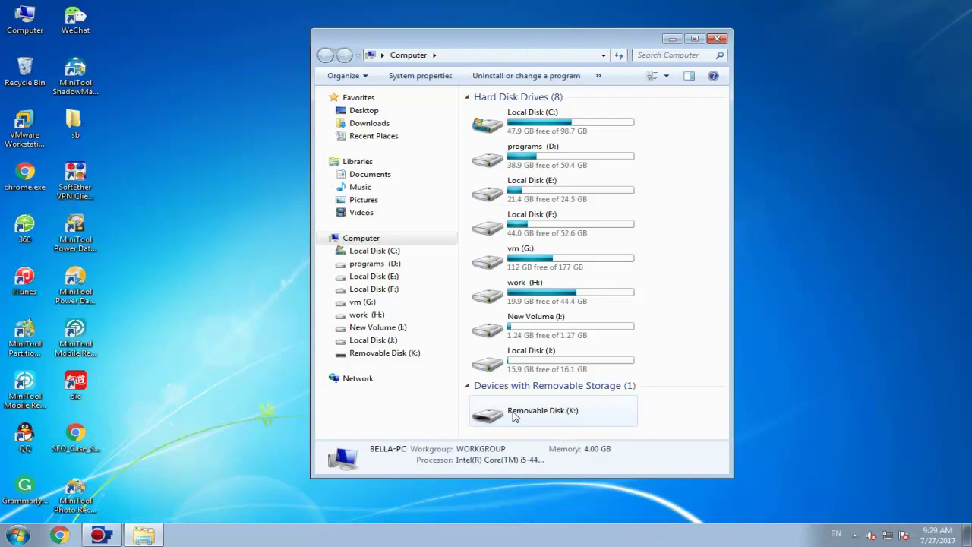
Try to quick-format Removable Disk (K:) with the FAT file system and default allocation size, and close the format dialog.
left_click(513, 416)
right_click(513, 416)
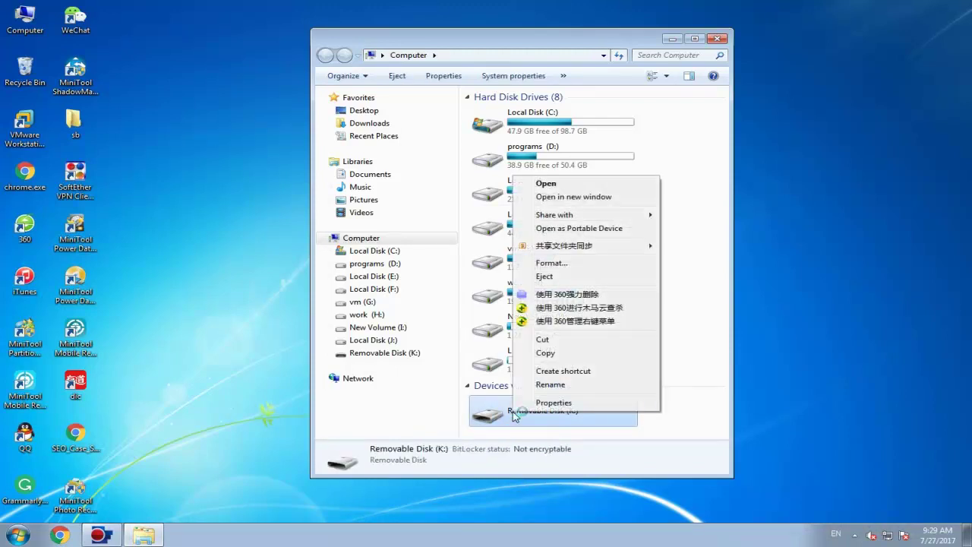
left_click(537, 263)
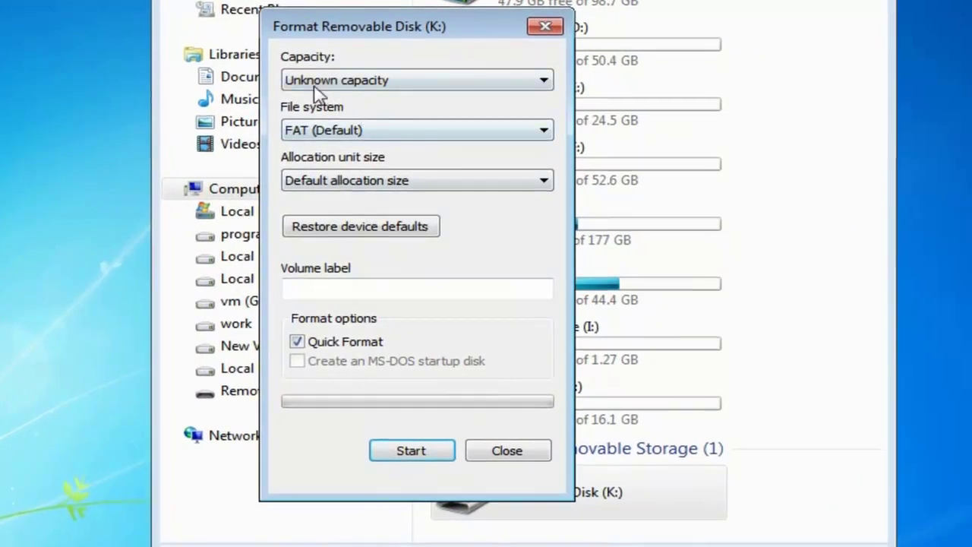
left_click(545, 81)
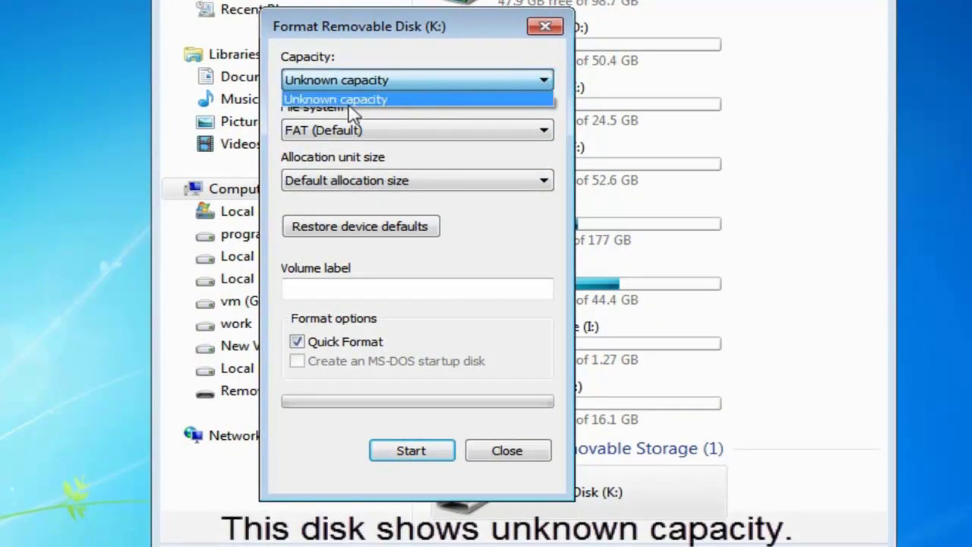
left_click(378, 103)
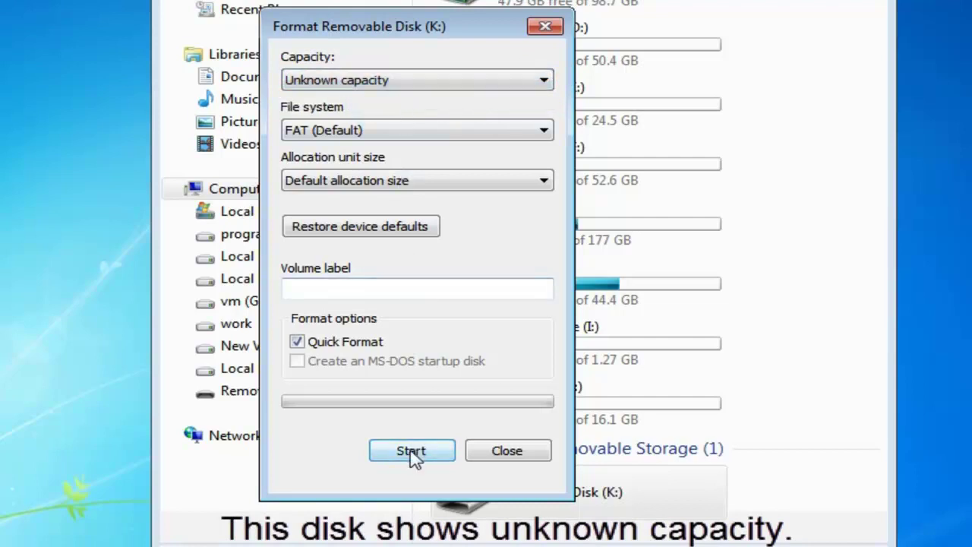
left_click(411, 451)
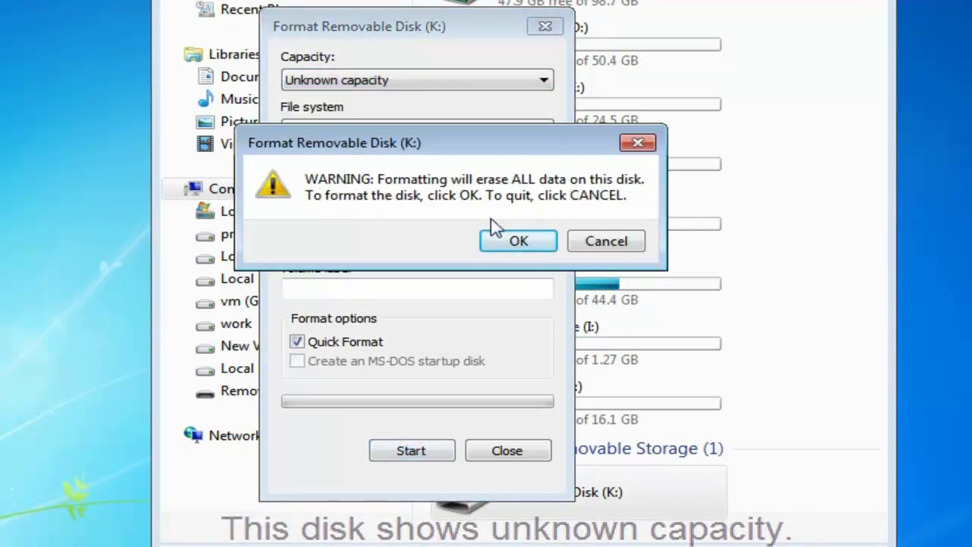
left_click(517, 241)
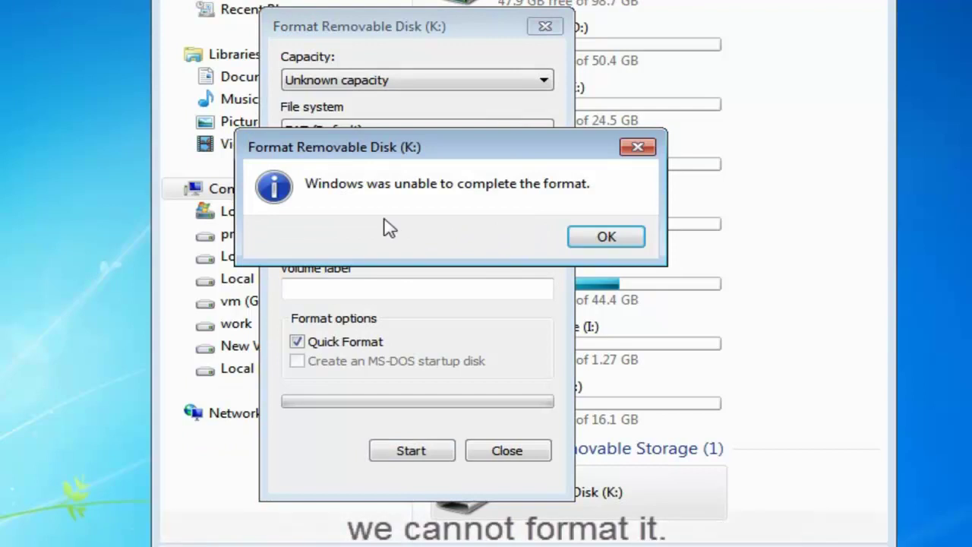
left_click(606, 239)
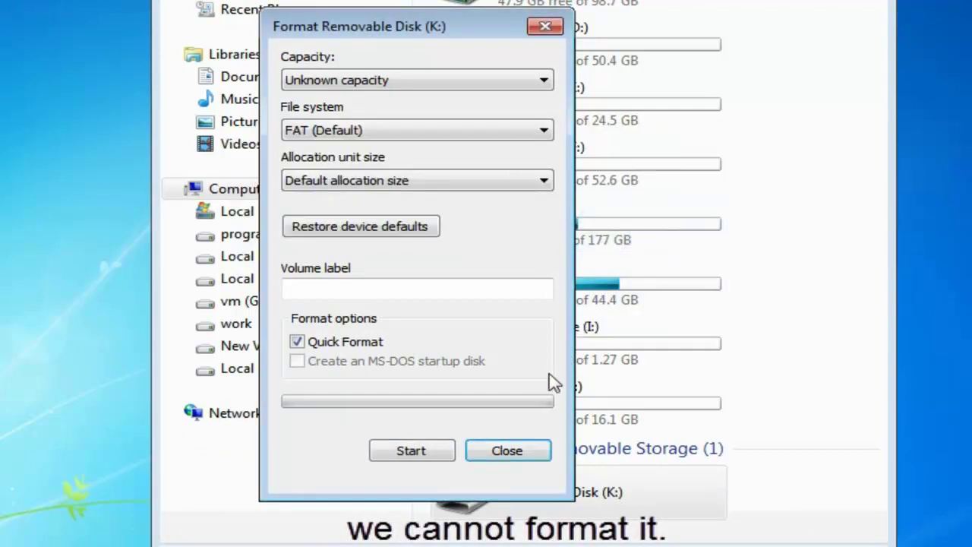
left_click(520, 453)
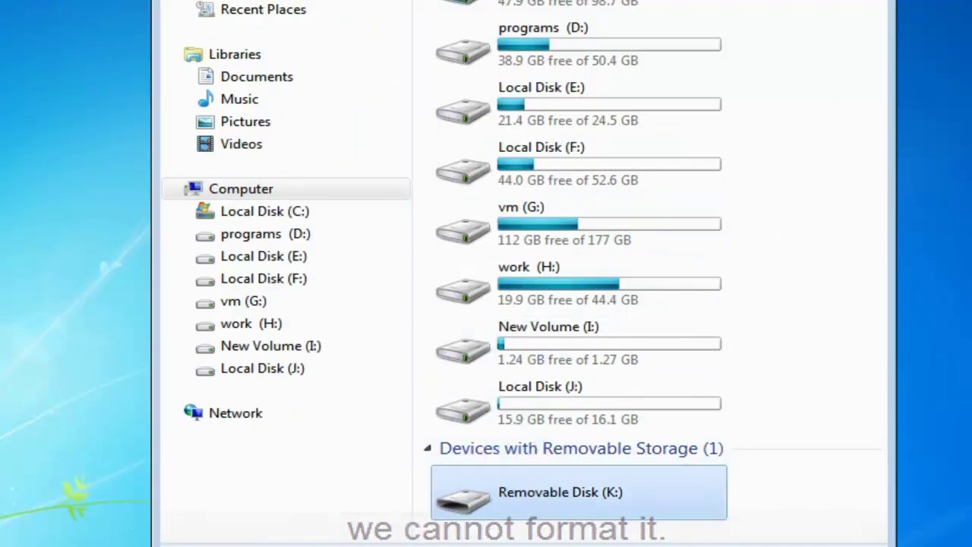
Close the Computer window and examine the removable Disk 1 in Disk Management within Computer Management.
left_click(880, 2)
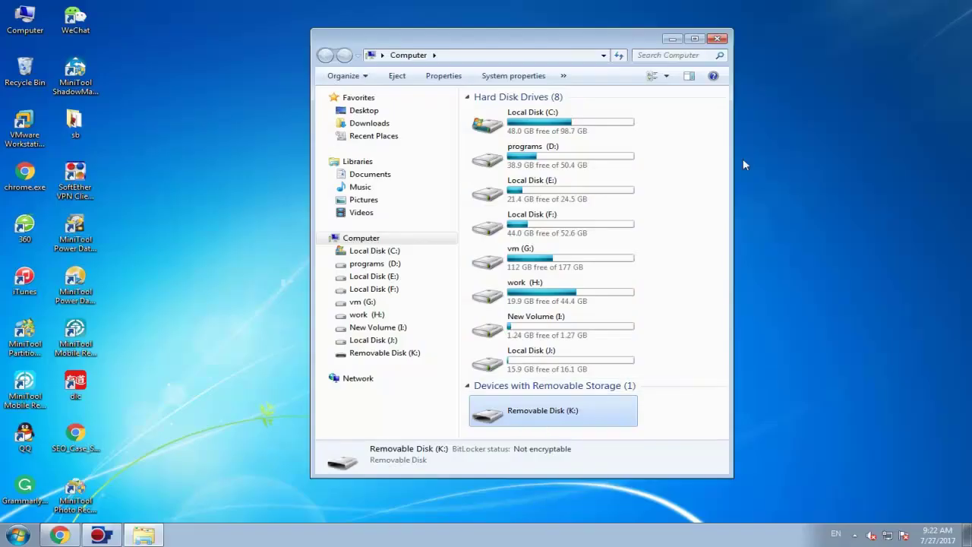
left_click(718, 38)
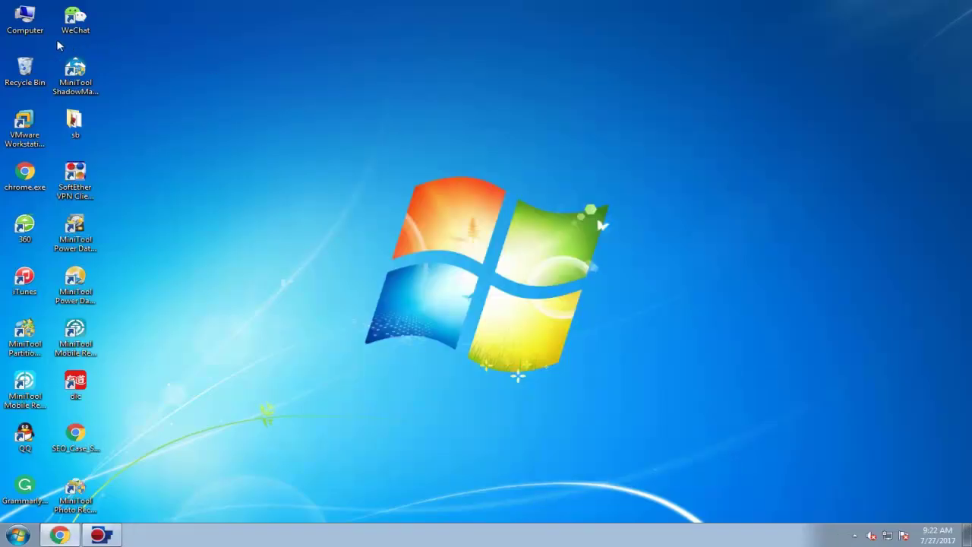
right_click(31, 19)
left_click(66, 40)
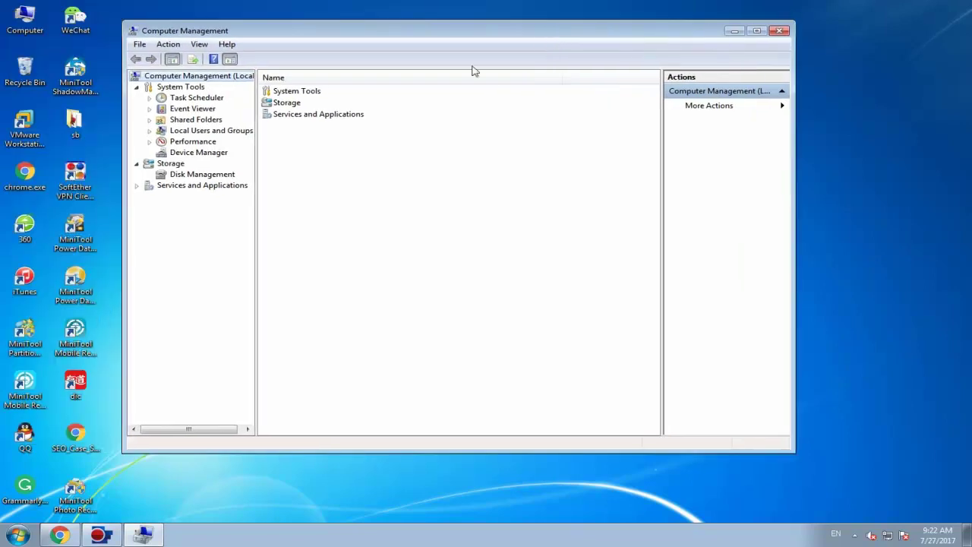
left_click(219, 175)
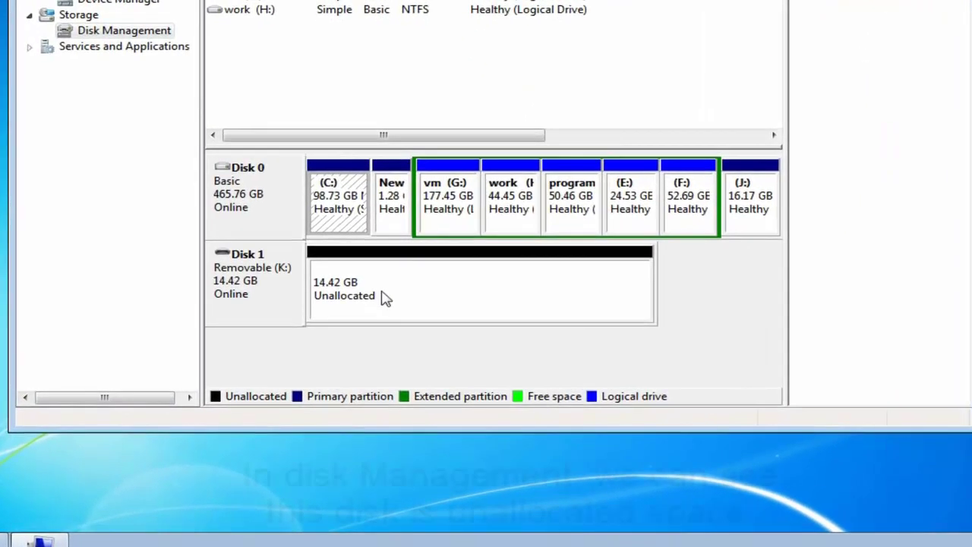
left_click(382, 317)
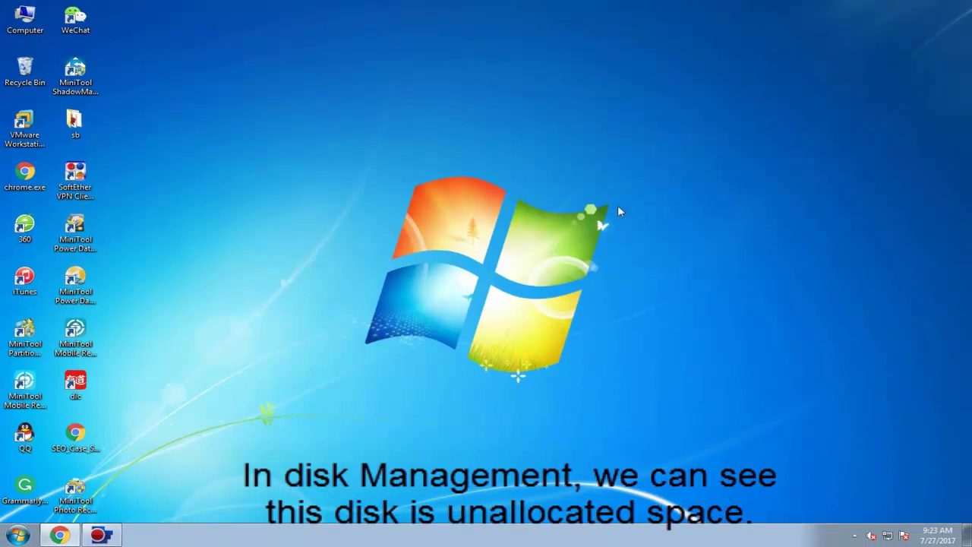
Switch to Chrome showing the powerdatarecovery.com home page and move its window clear of the desktop icons.
double_click(25, 18)
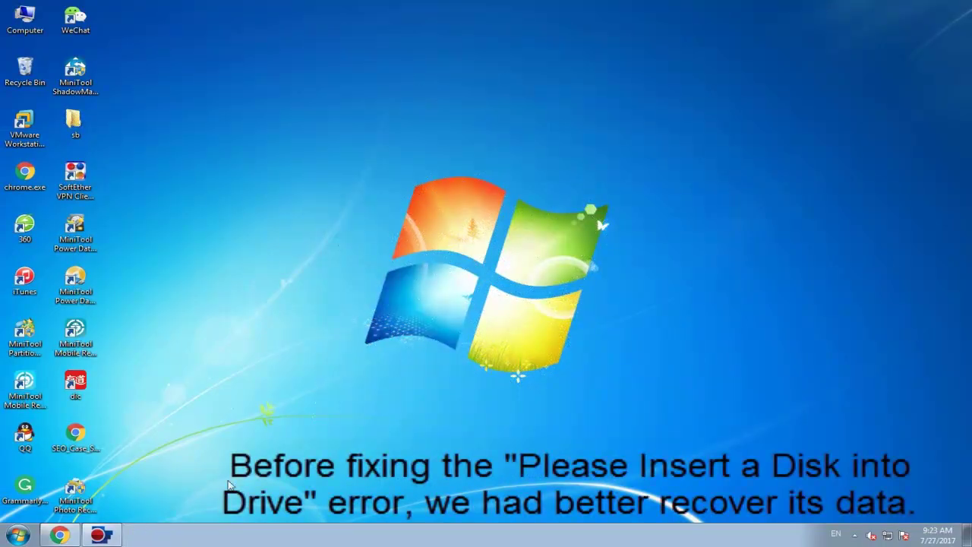
left_click(59, 535)
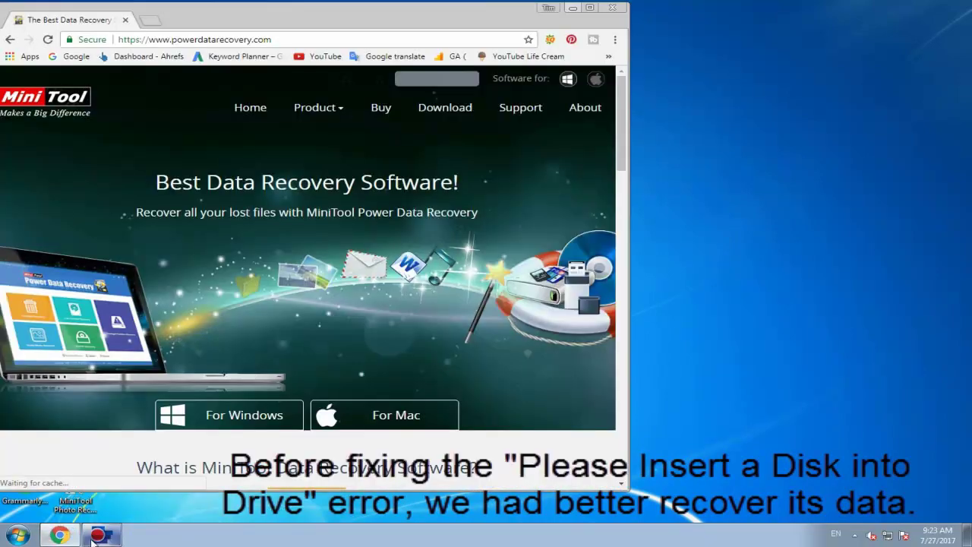
left_click_drag(449, 19, 631, 17)
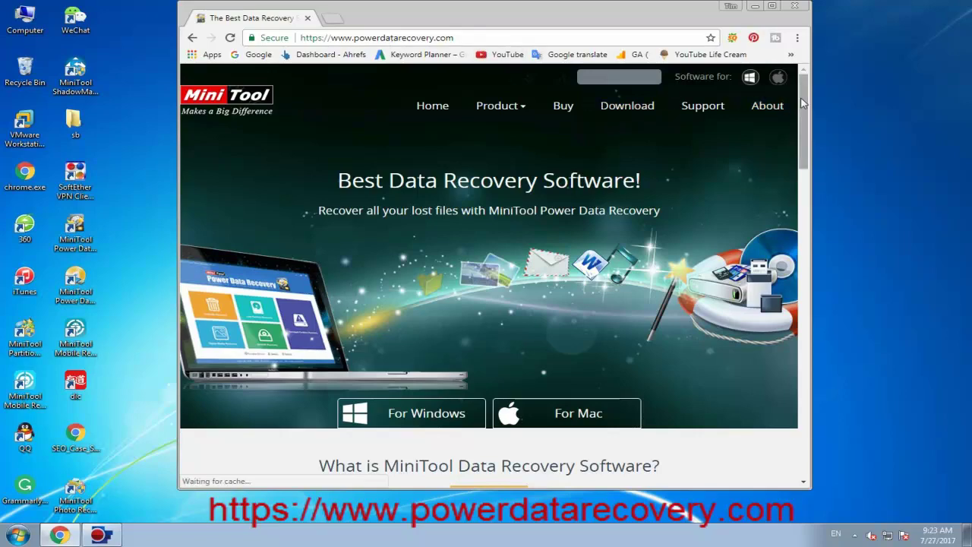
mouse_move(803, 103)
left_mouse_down()
mouse_move(812, 276)
mouse_move(809, 85)
left_mouse_up()
Open the Recovery Software for Windows page and download MiniTool Power Data Recovery Free 7.0.
mouse_move(515, 117)
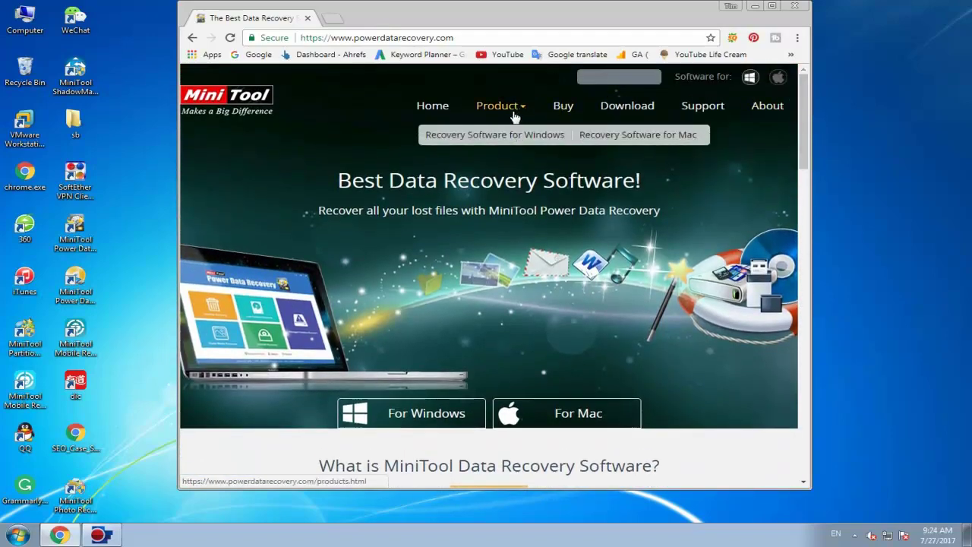
left_click(493, 138)
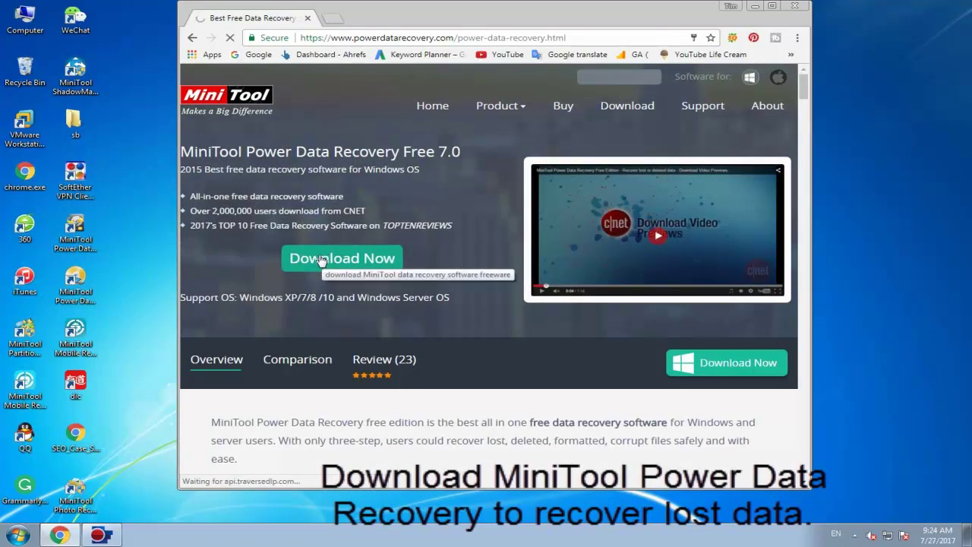
left_click(320, 259)
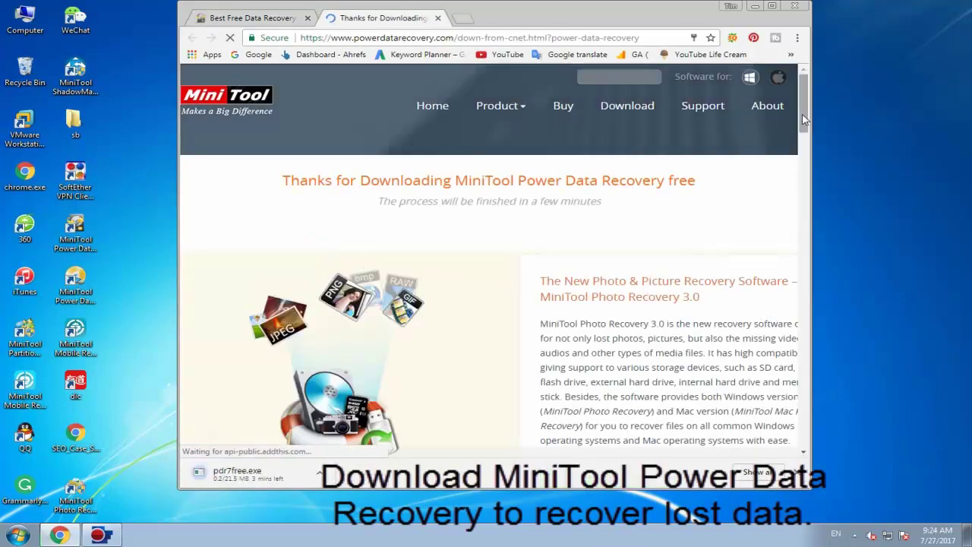
scroll(802, 106, "down", 3)
left_click_drag(809, 142, 806, 183)
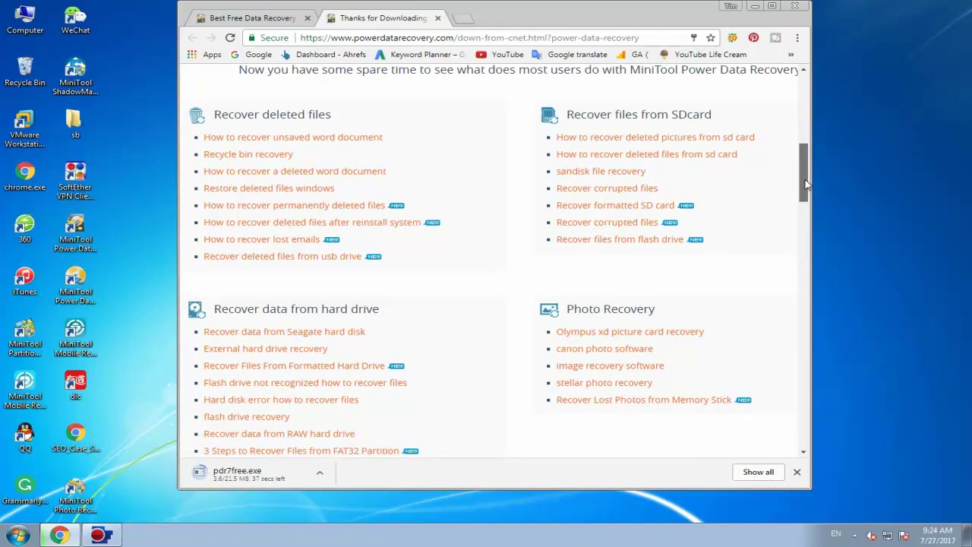
left_click_drag(807, 183, 806, 188)
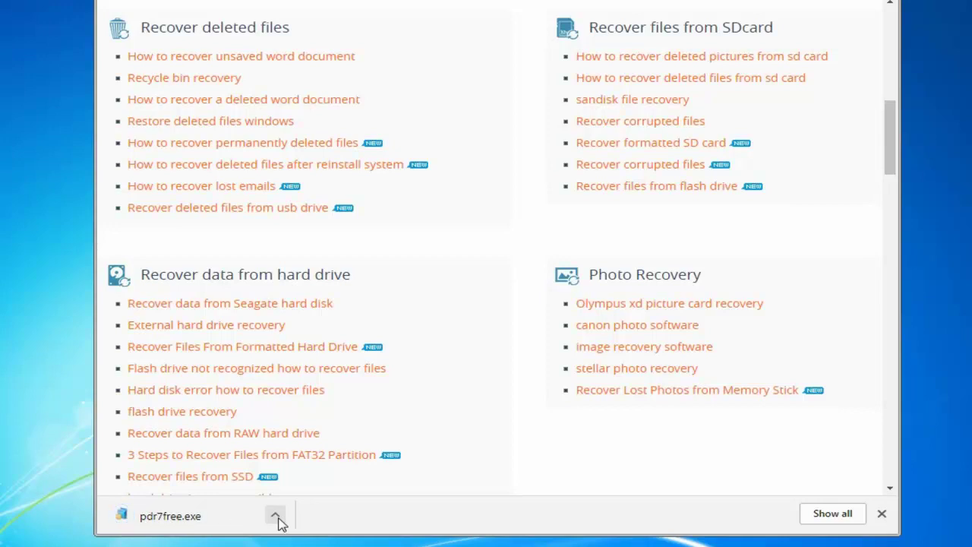
Run the downloaded pdr7free.exe installer and accept its license agreement.
left_click(170, 521)
left_click(534, 265)
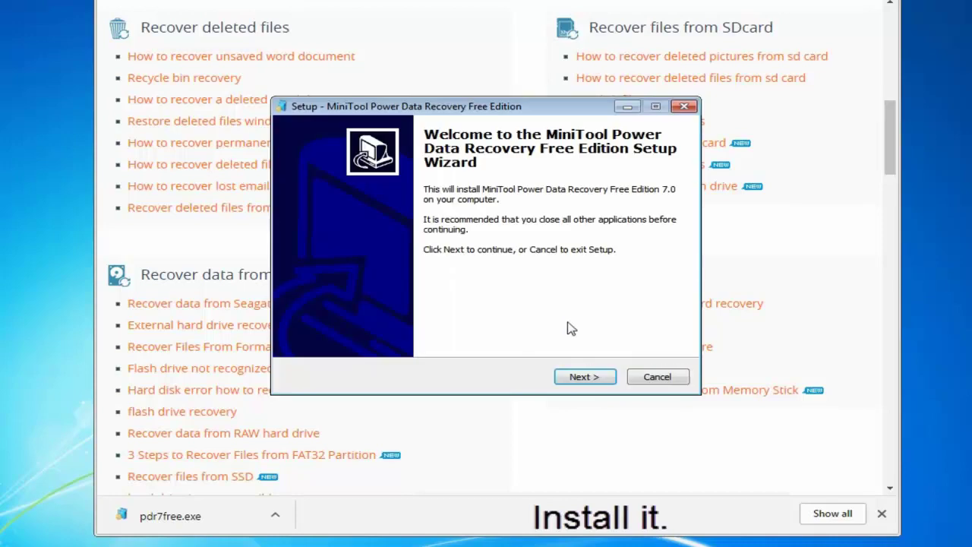
left_click(581, 377)
left_click(313, 328)
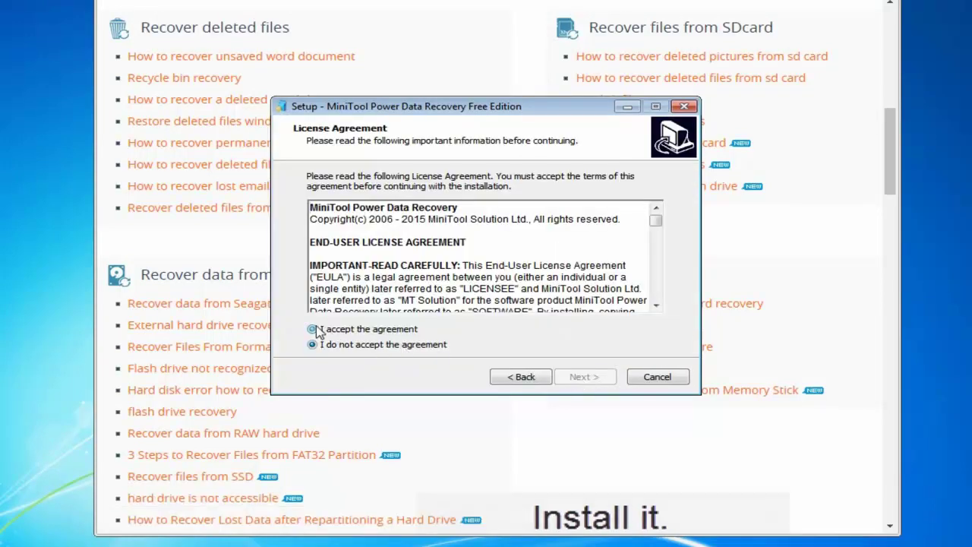
left_click(582, 376)
Install MiniTool Power Data Recovery to C:\Program Files\PowerDataRecovery with the default options and launch it on finishing.
left_click(581, 378)
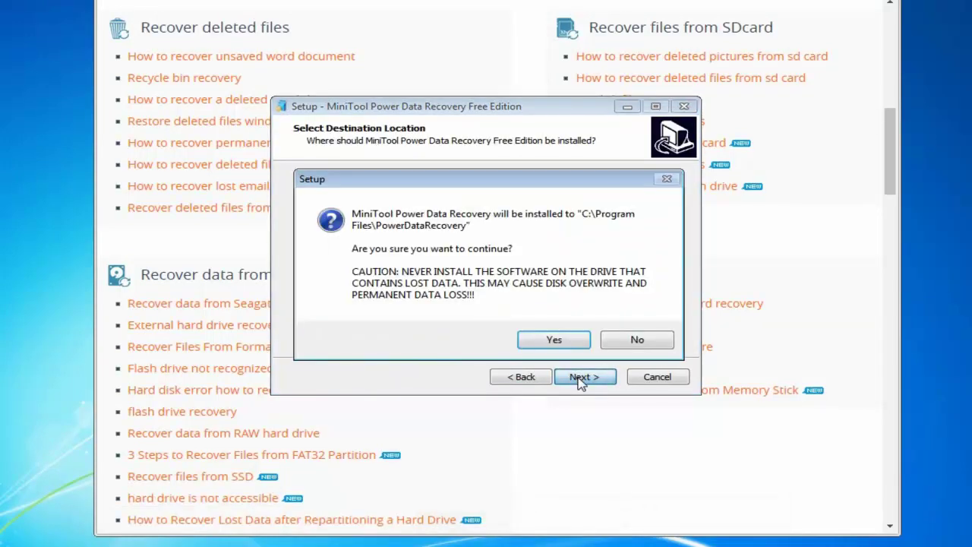
left_click(561, 341)
left_click(583, 376)
left_click(585, 376)
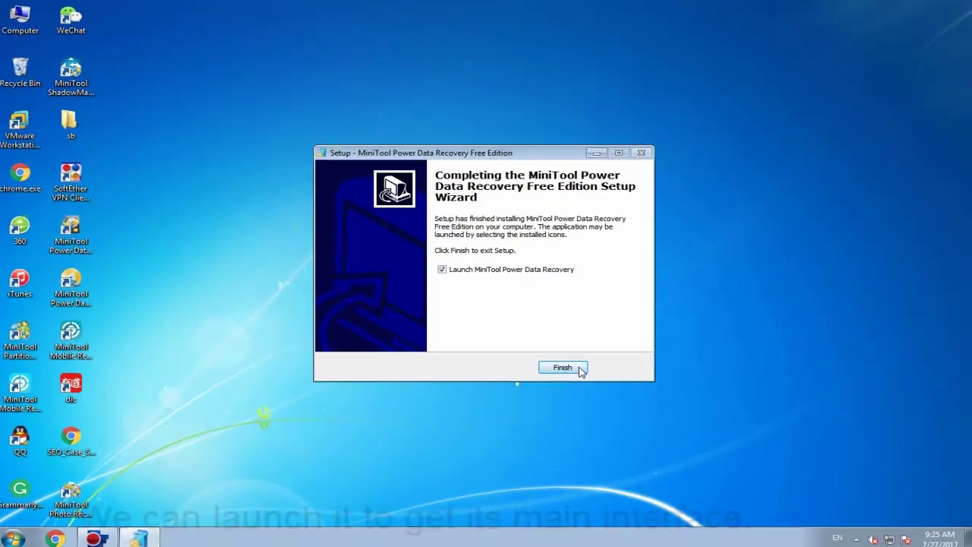
left_click(577, 368)
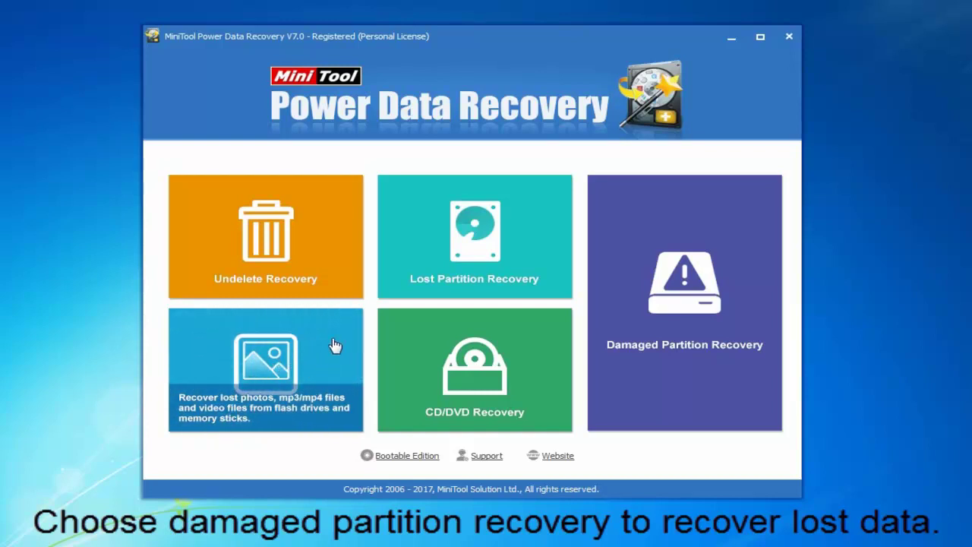
Run a full scan in Lost Partition Recovery on the deleted NEW VOLUME(FAT32) partition of the Kingston DataTraveler 2.0 USB device.
left_click(464, 278)
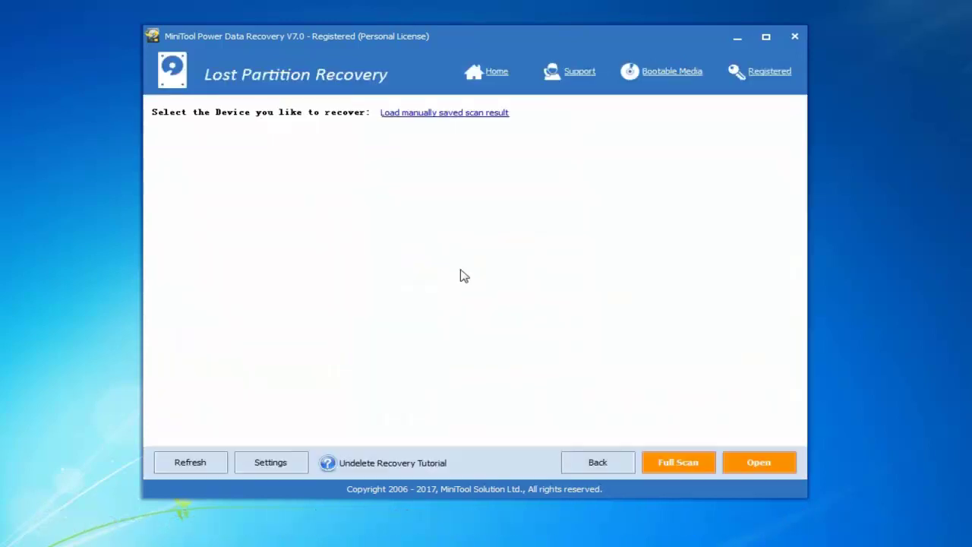
left_click(430, 275)
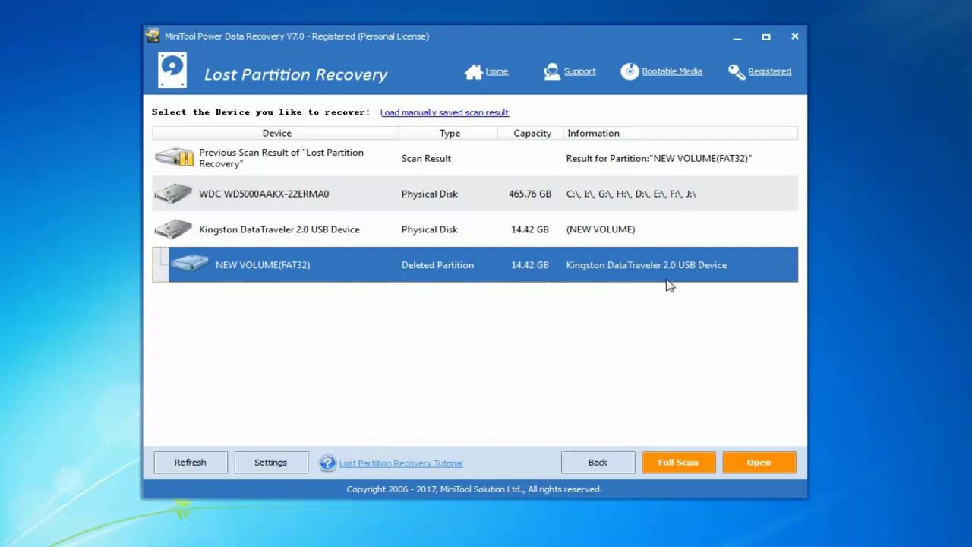
left_click(687, 465)
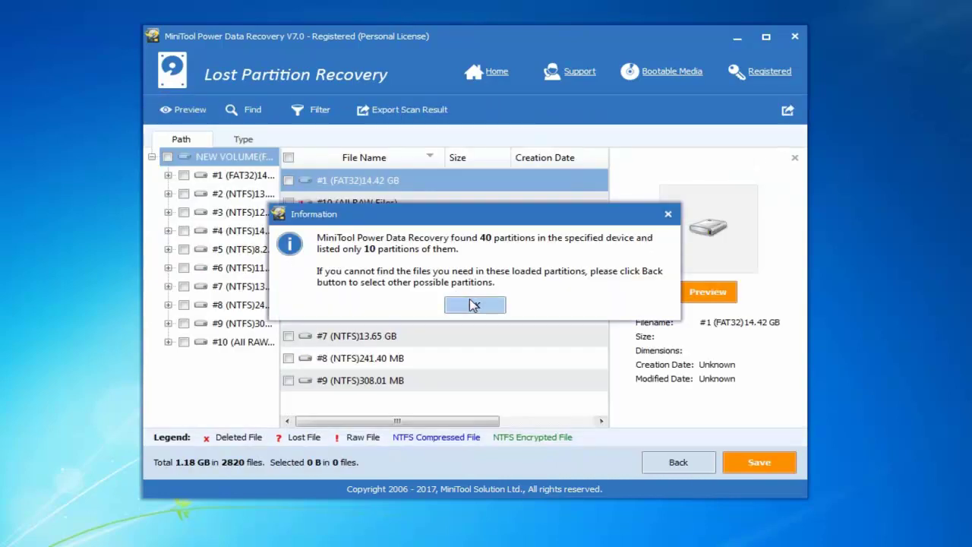
left_click(473, 304)
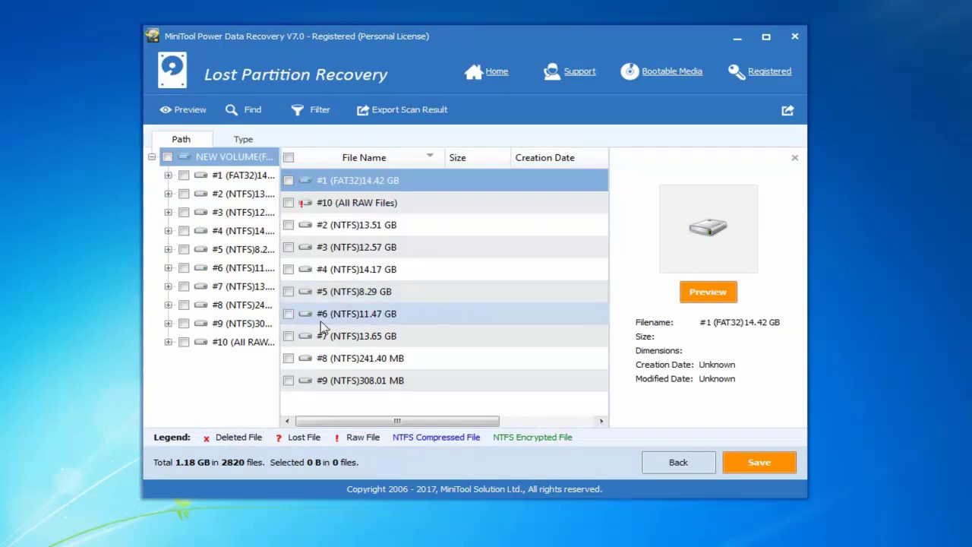
Filter the scan results by filename extension to *.jpg,*.gif,*.png,*.psd,*.tif files.
double_click(257, 342)
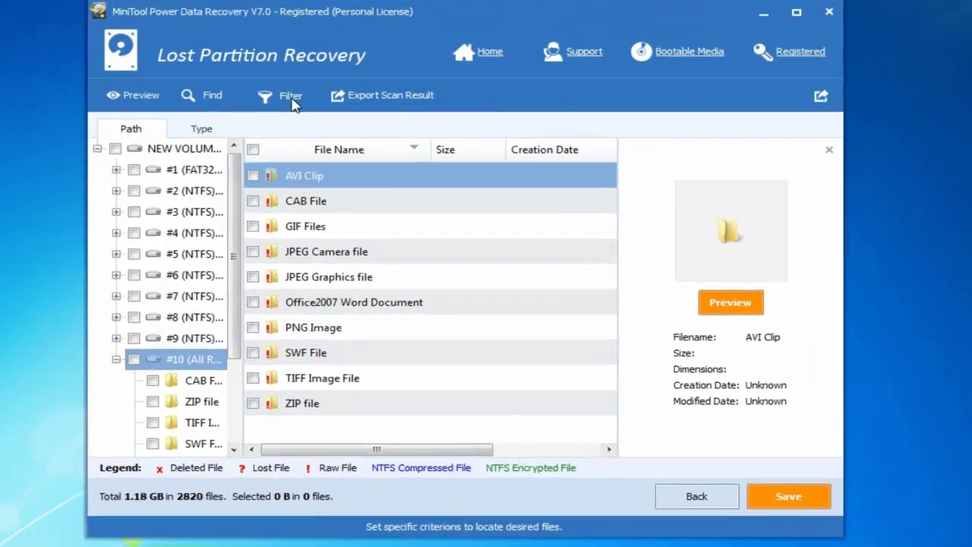
left_click(290, 97)
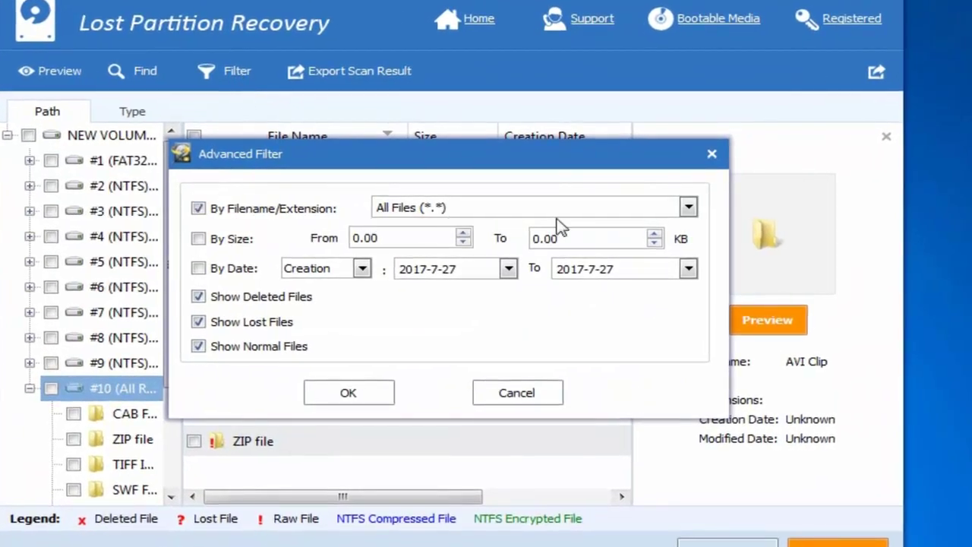
left_click(688, 207)
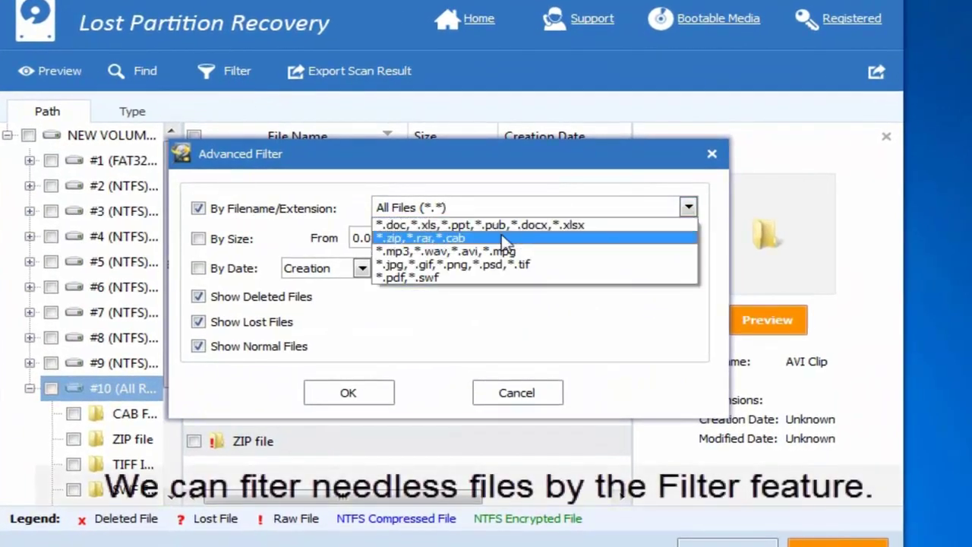
left_click(441, 264)
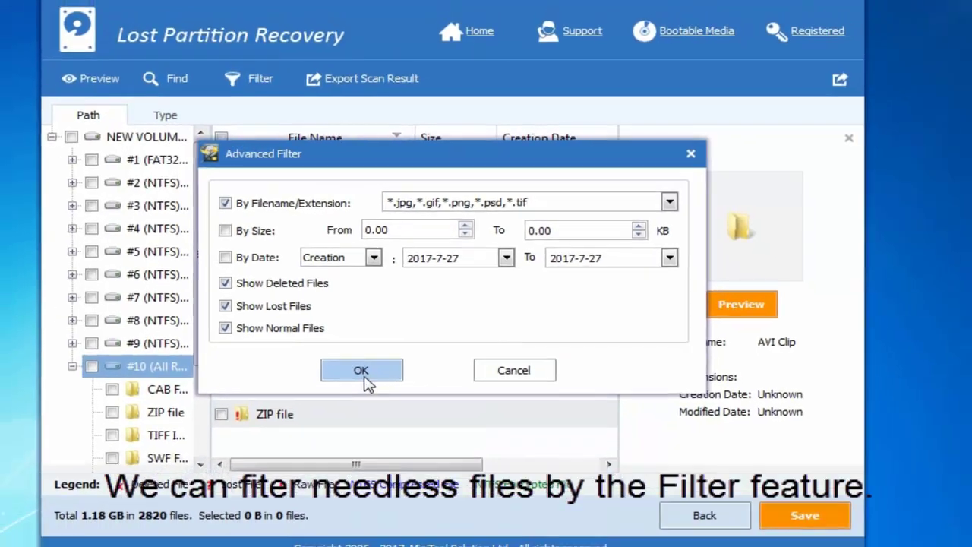
left_click(348, 392)
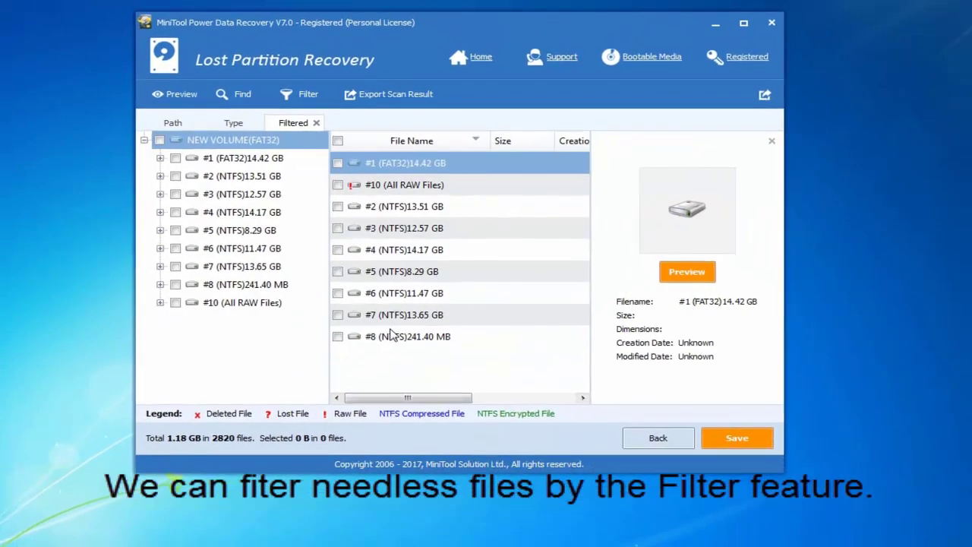
Preview file1.jpg from the JPEG Graphics file folder of #10 (All RAW Files) and mark it for recovery.
left_click(270, 306)
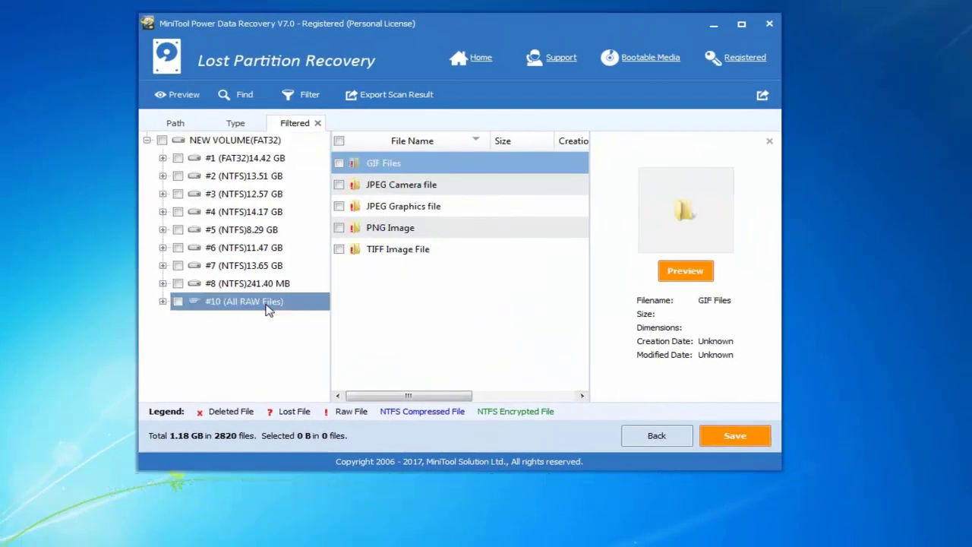
double_click(391, 163)
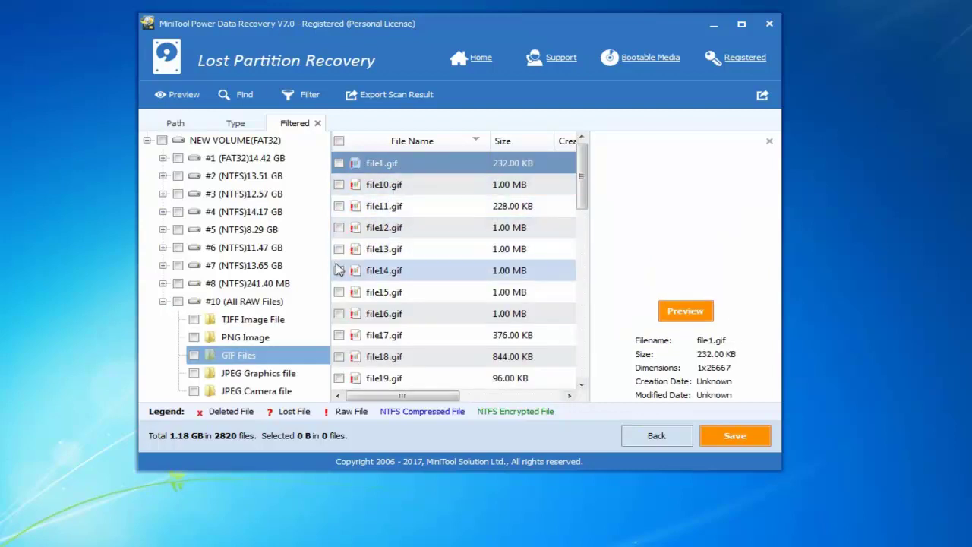
left_click(267, 373)
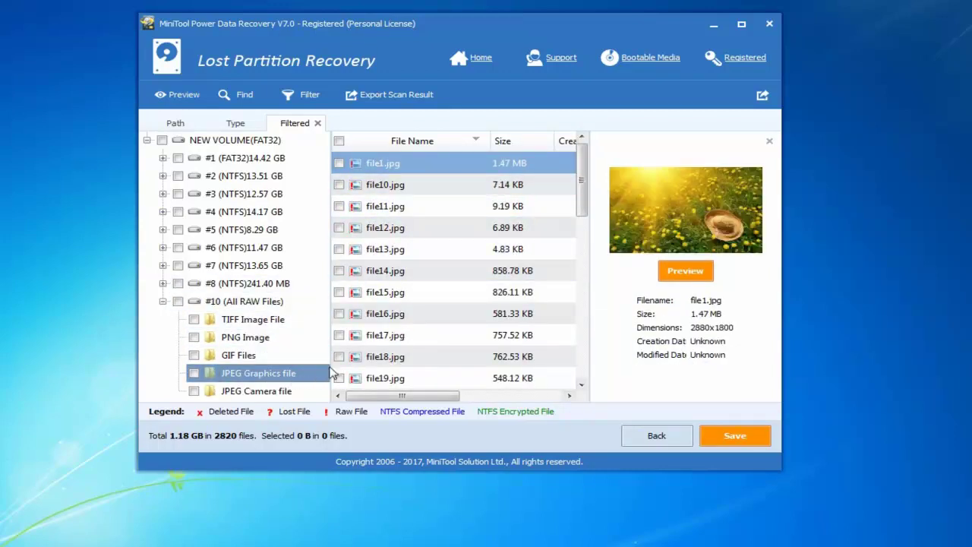
left_click(685, 271)
left_click_drag(673, 162, 668, 274)
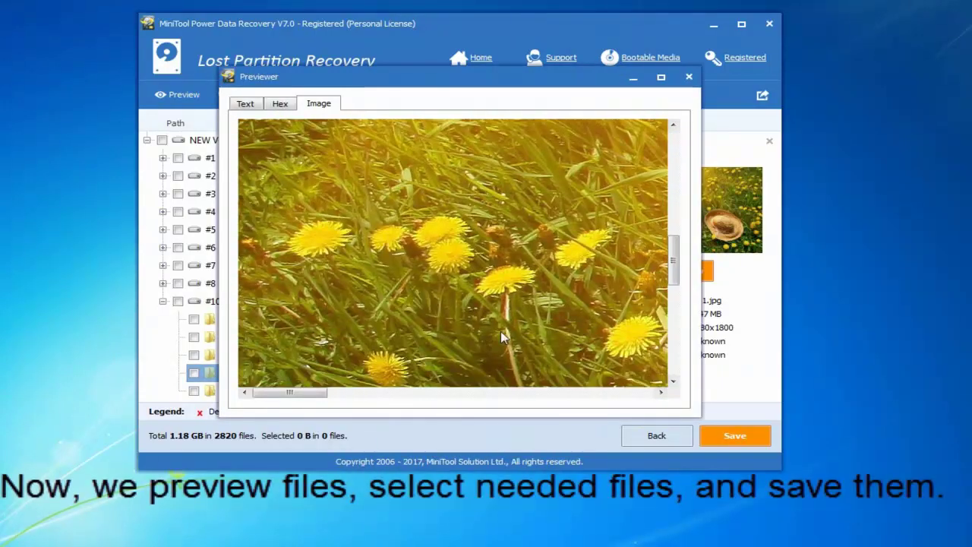
left_click_drag(316, 390, 466, 420)
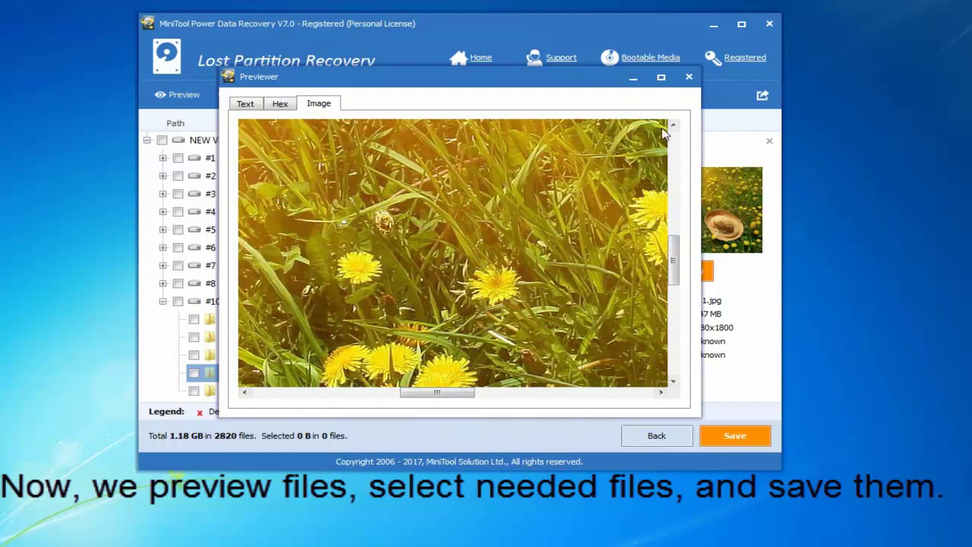
left_click(689, 77)
left_click(339, 165)
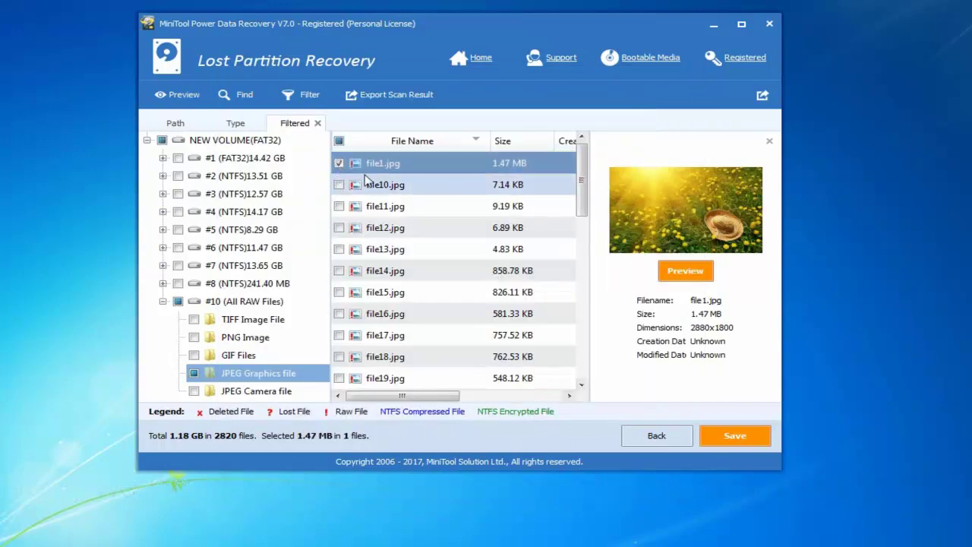
Preview file11.jpg in the JPEG Graphics file folder and mark it for recovery.
left_click(383, 186)
left_click(382, 210)
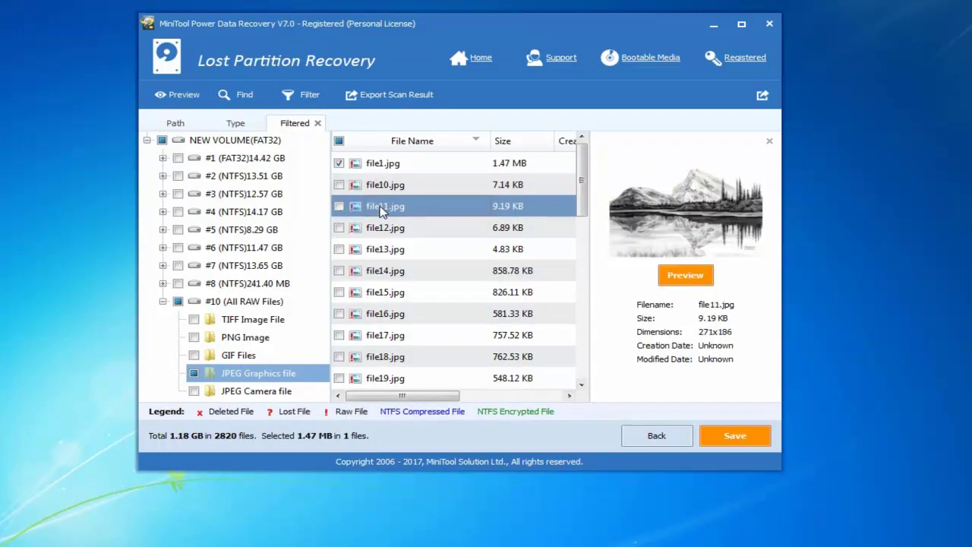
left_click(678, 278)
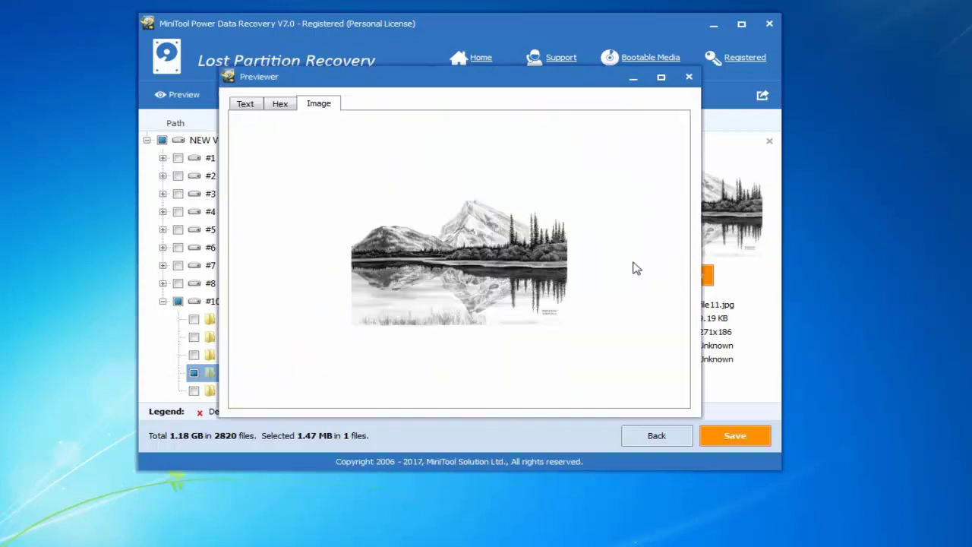
left_click(689, 76)
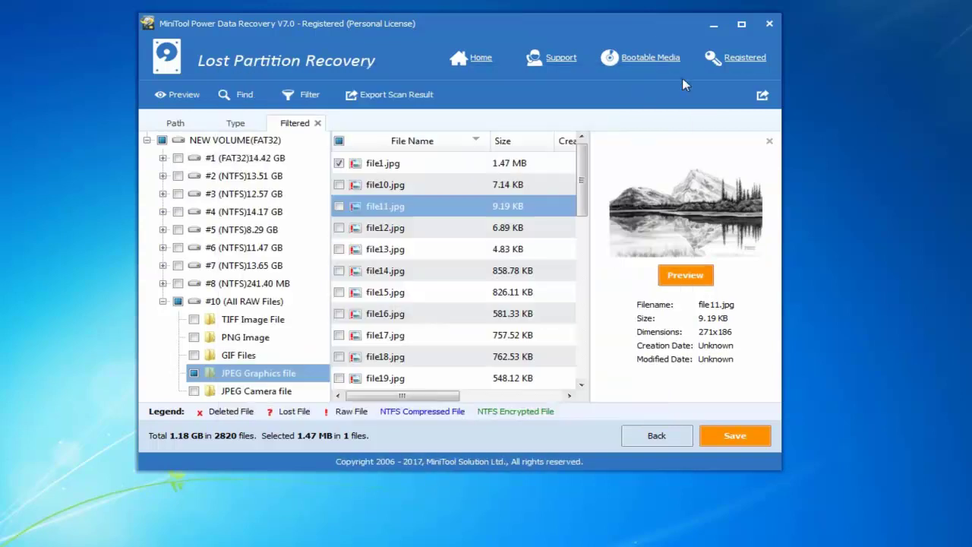
left_click(338, 207)
Mark file4.jpg in the JPEG Camera file folder for recovery.
left_click(283, 391)
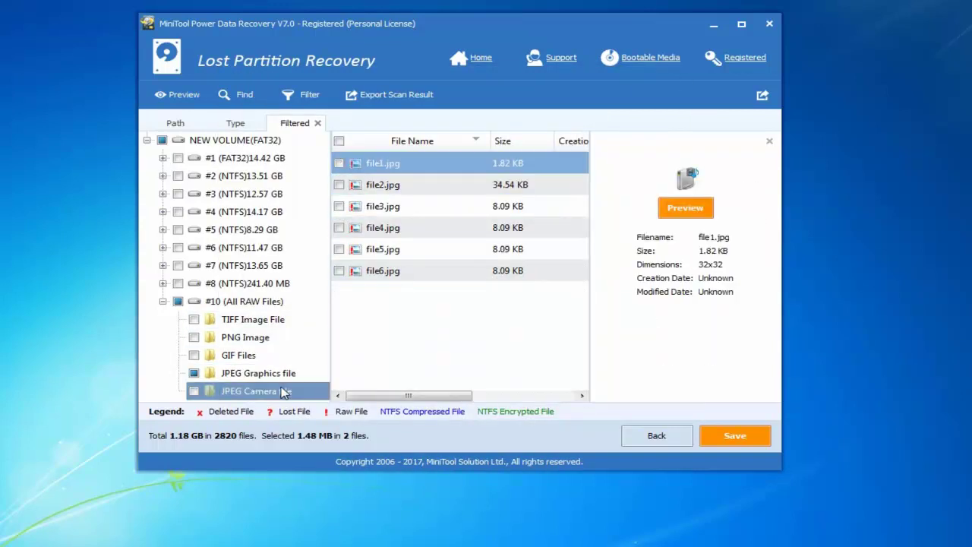
left_click(404, 236)
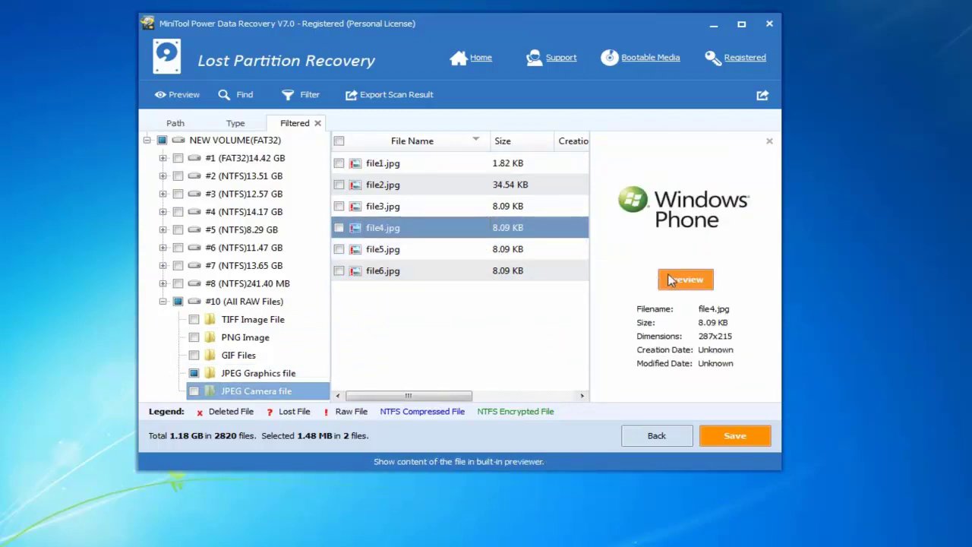
left_click(339, 227)
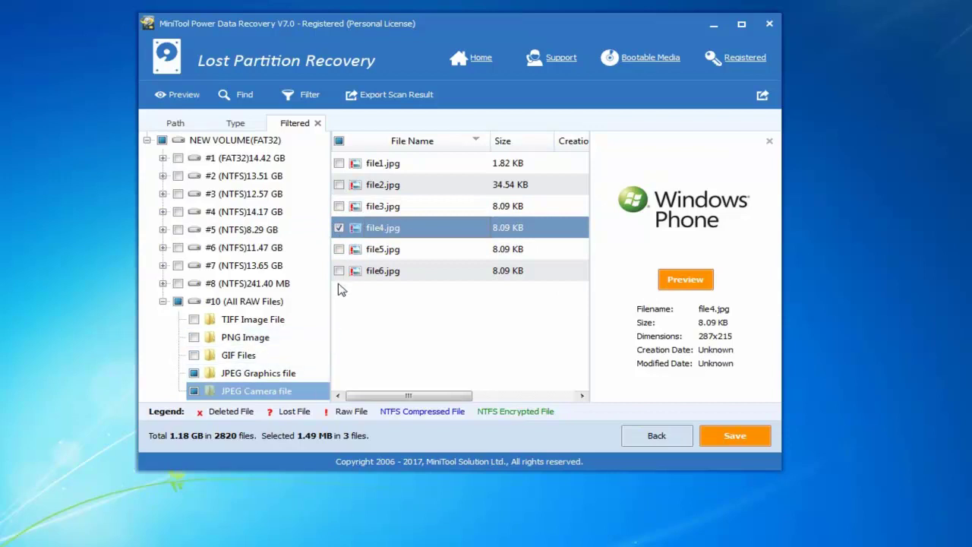
Save the marked files to New Volume (I:) and exit the recovery program.
left_click(725, 439)
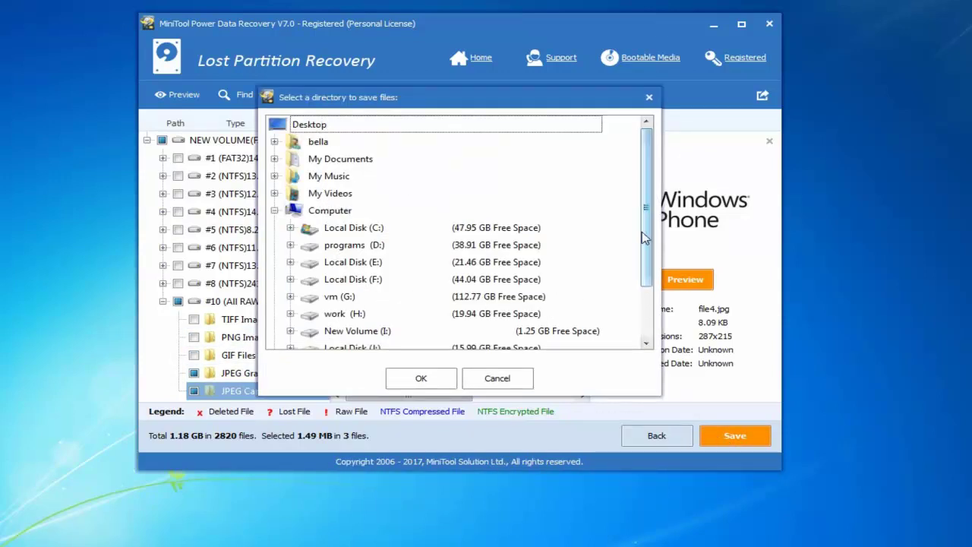
left_click_drag(647, 238, 644, 278)
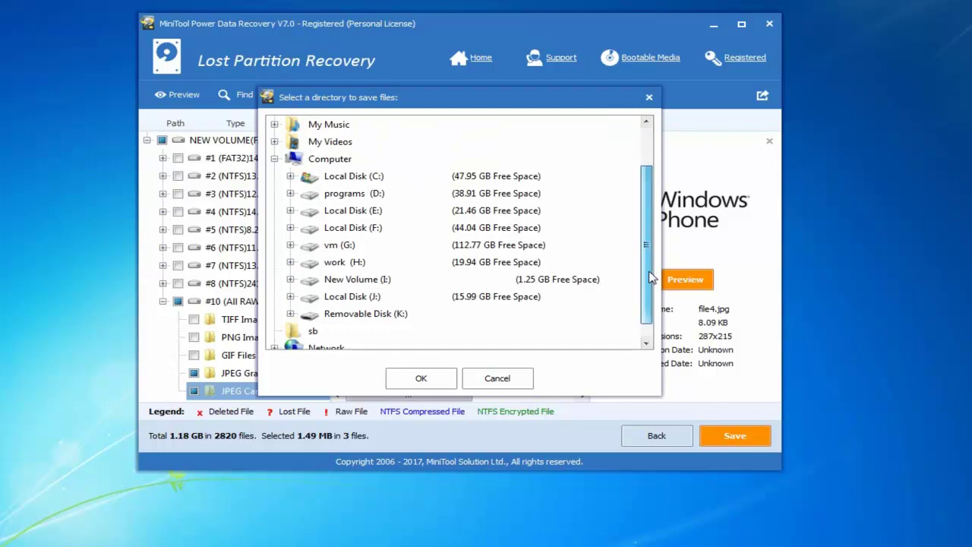
left_click(357, 286)
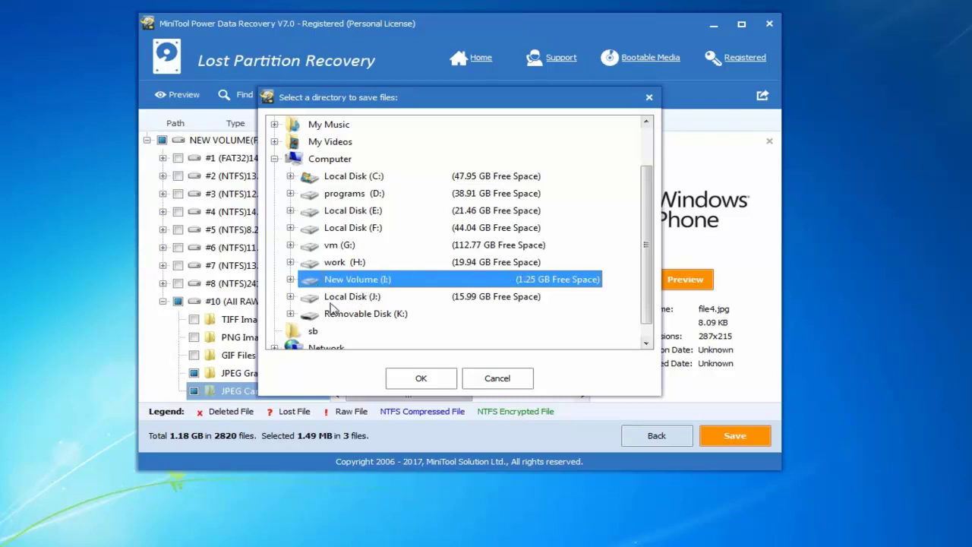
left_click(401, 377)
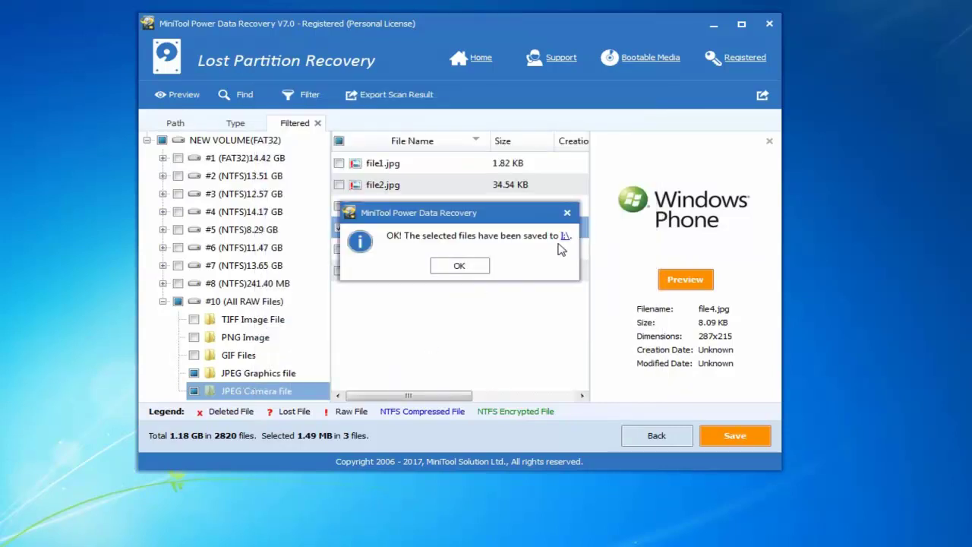
left_click(461, 265)
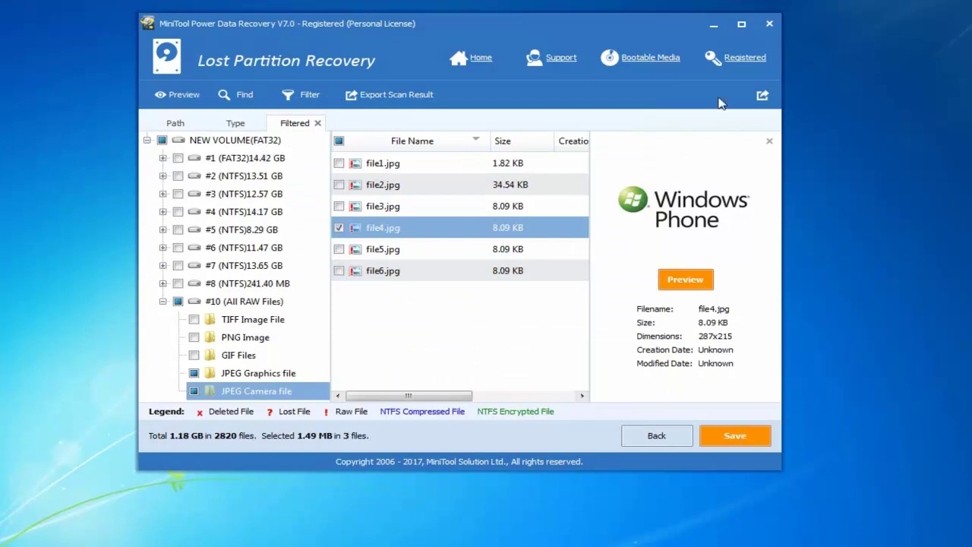
left_click(769, 24)
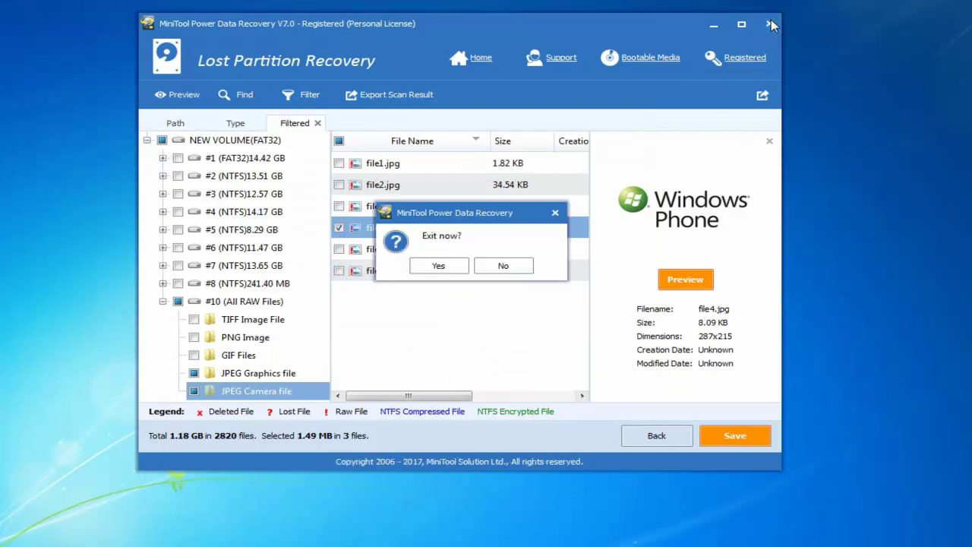
left_click(440, 266)
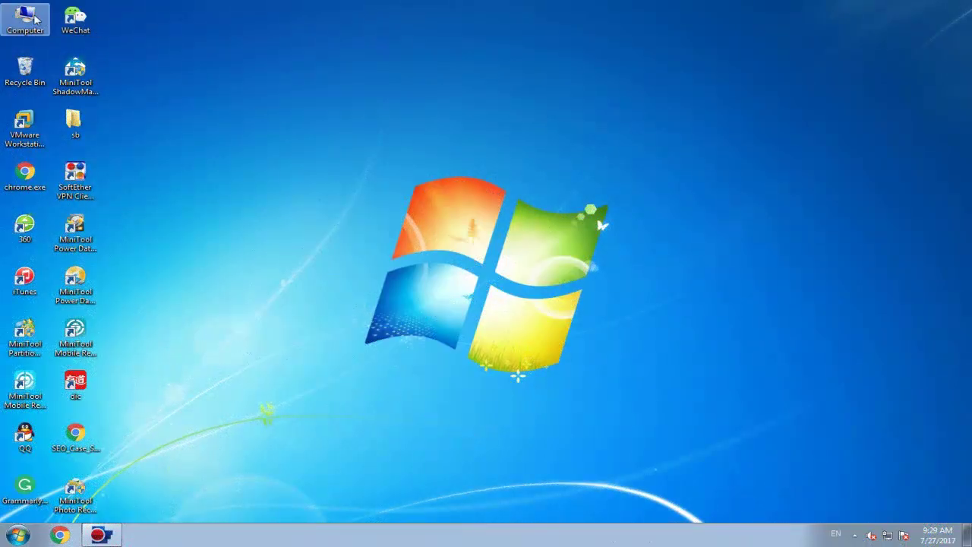
Switch to Computer Management and open Disk Management to locate removable Disk 1 (K:).
right_click(34, 19)
left_click(61, 35)
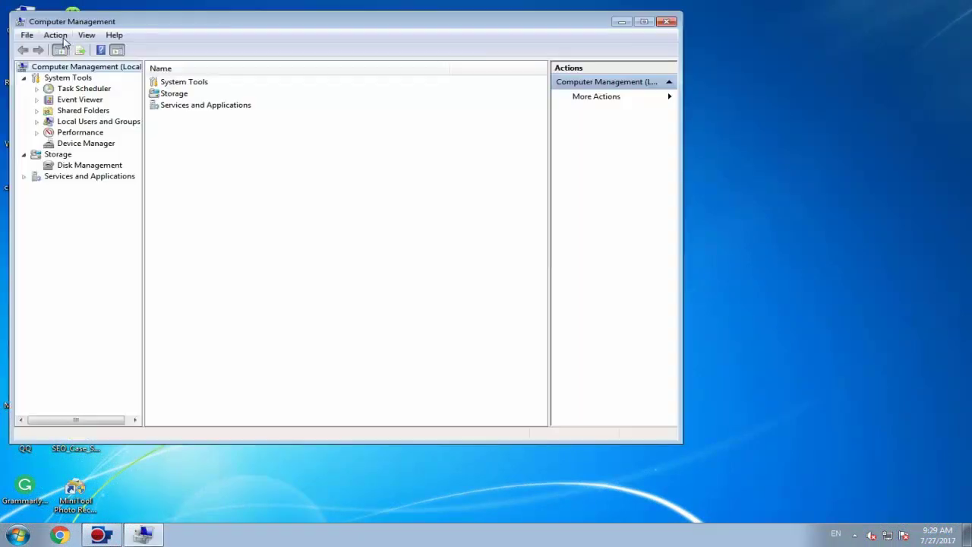
left_click_drag(325, 28, 439, 28)
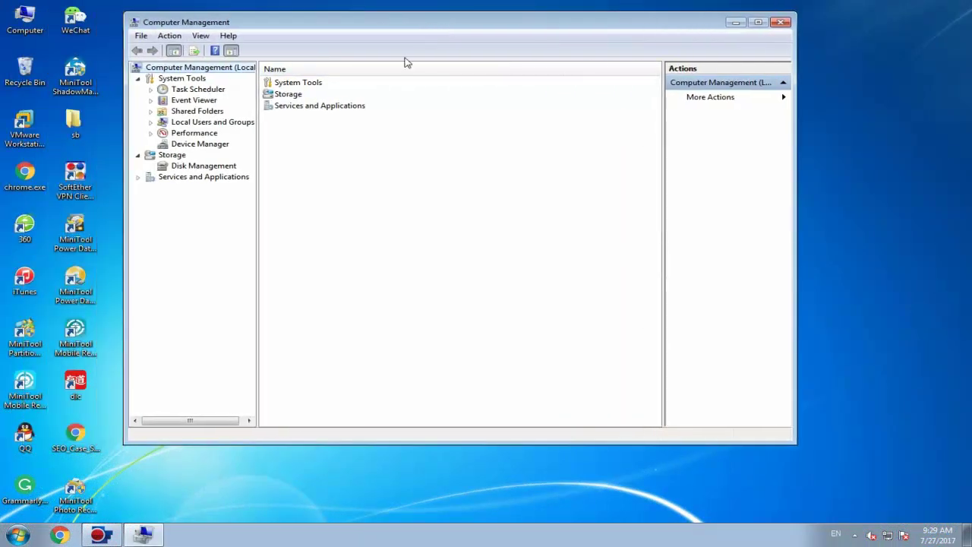
left_click(204, 166)
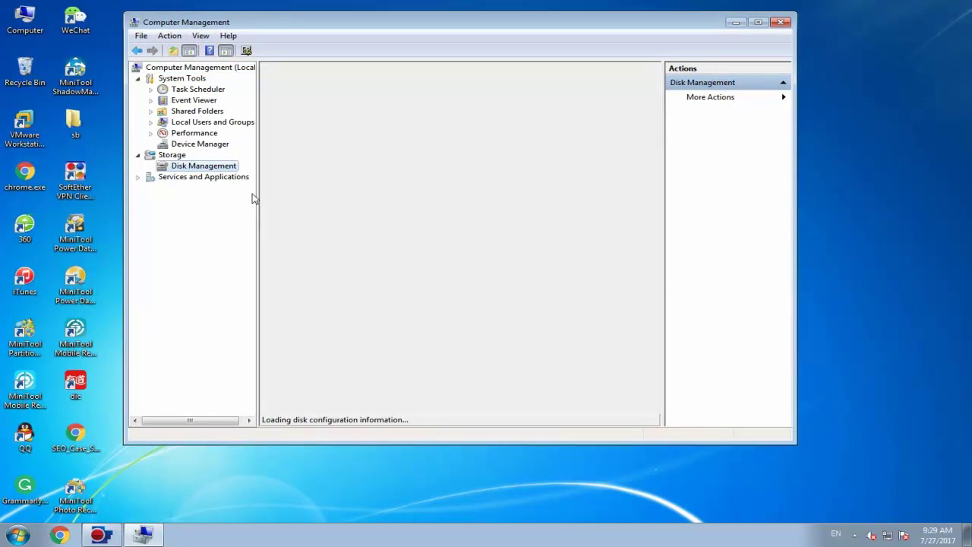
left_click(293, 346)
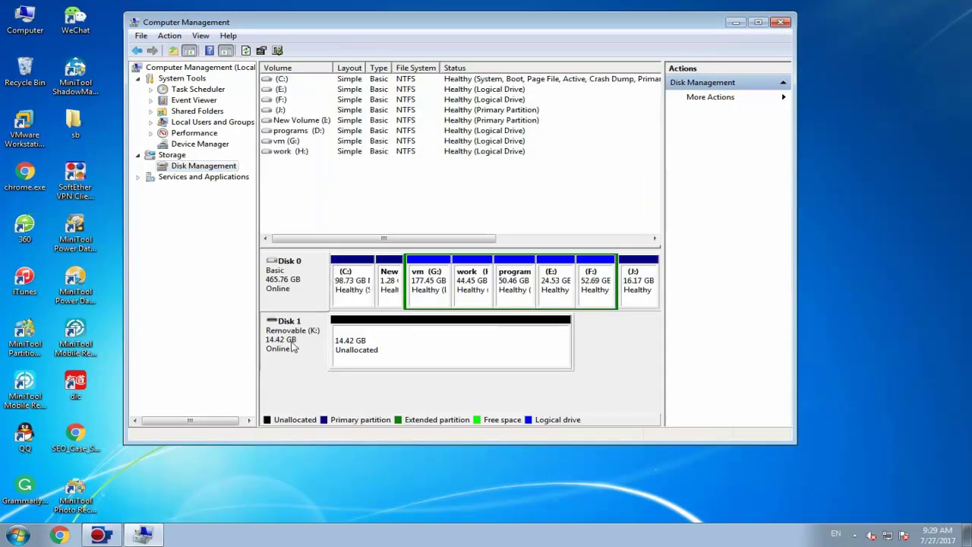
Begin a new simple volume on Disk 1's unallocated space, with a size of 14761 MB and drive letter L.
left_click(334, 351)
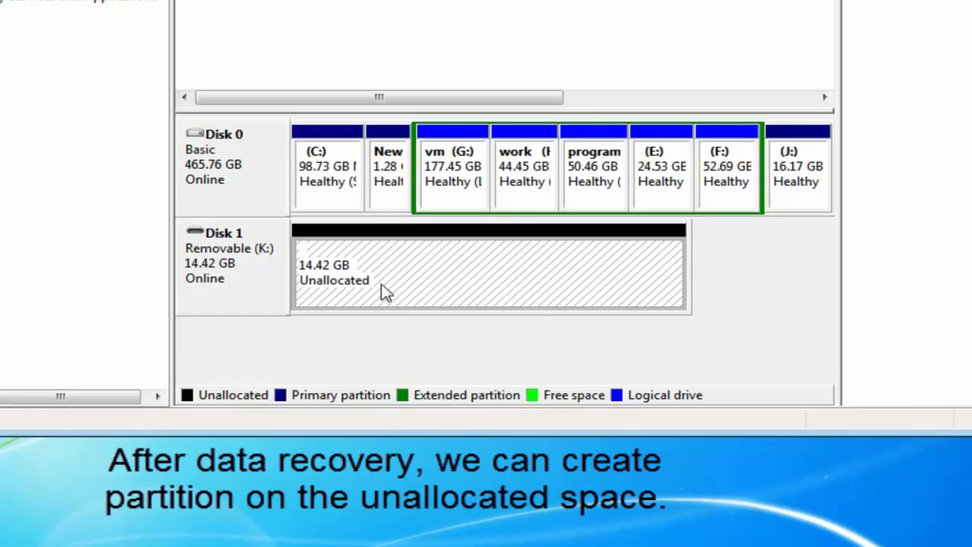
right_click(542, 280)
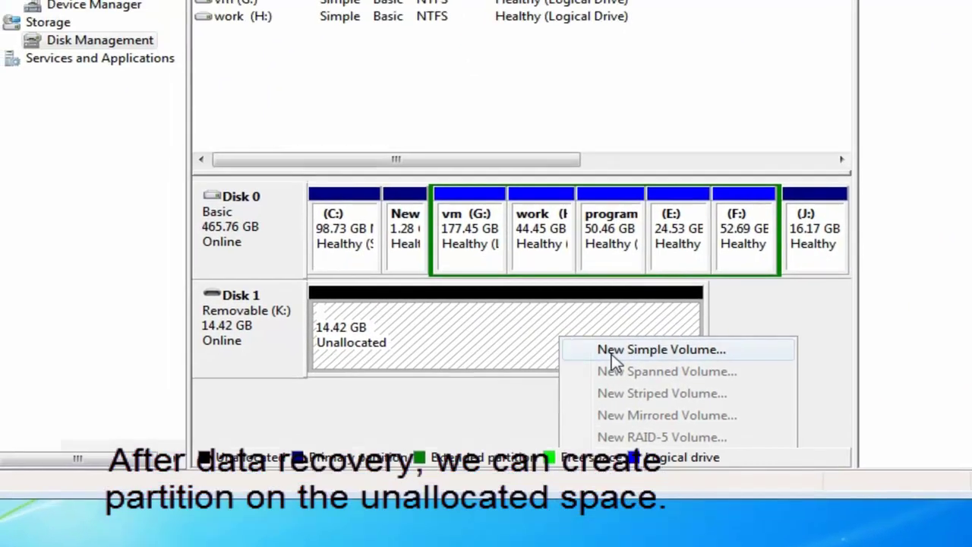
left_click(613, 354)
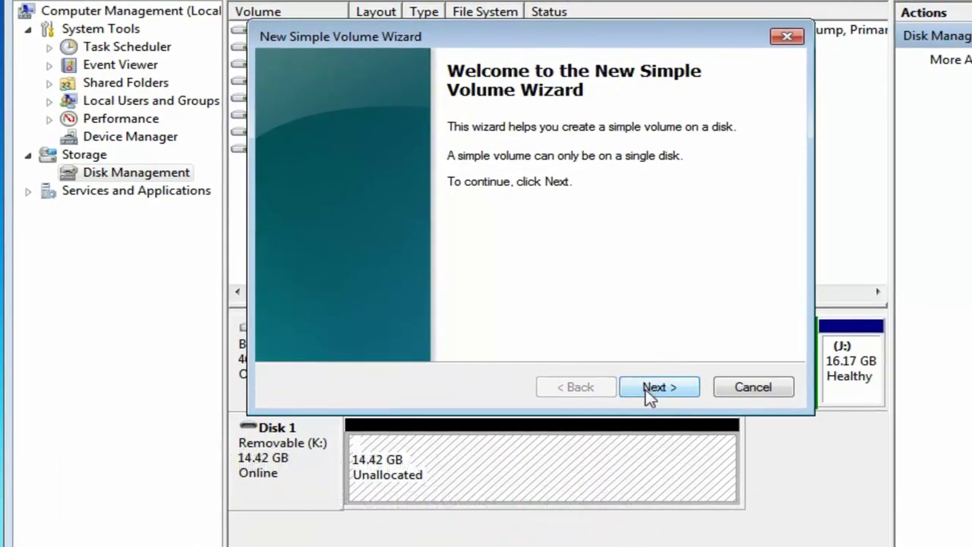
left_click(654, 387)
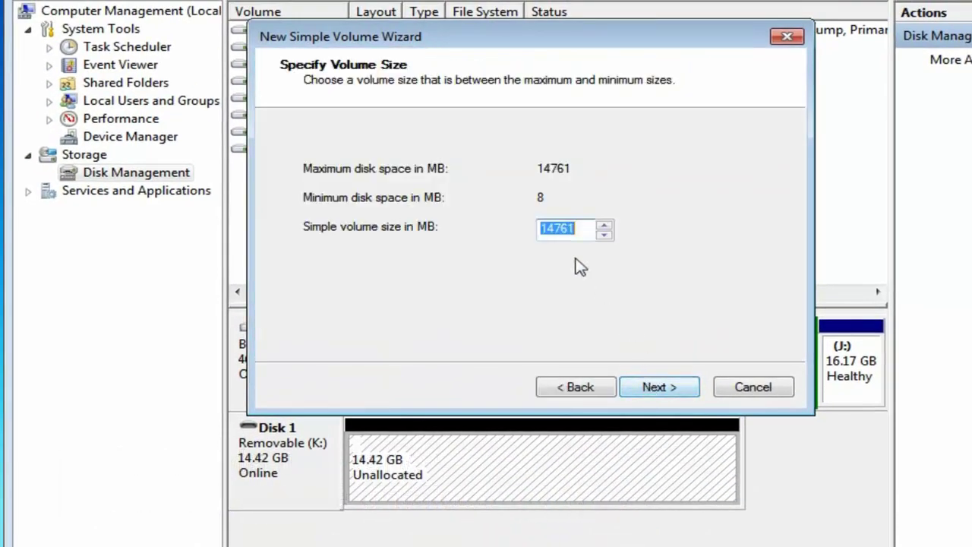
left_click(638, 386)
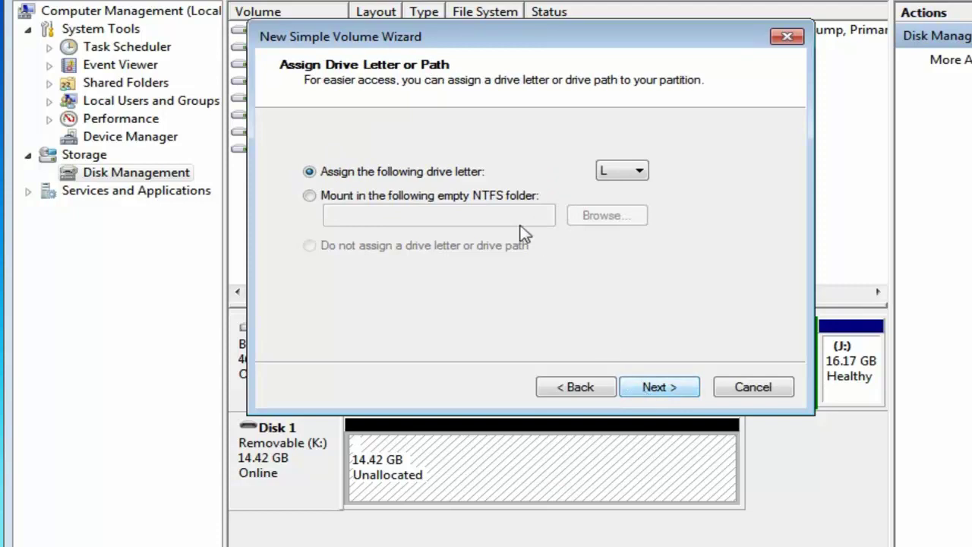
left_click(644, 171)
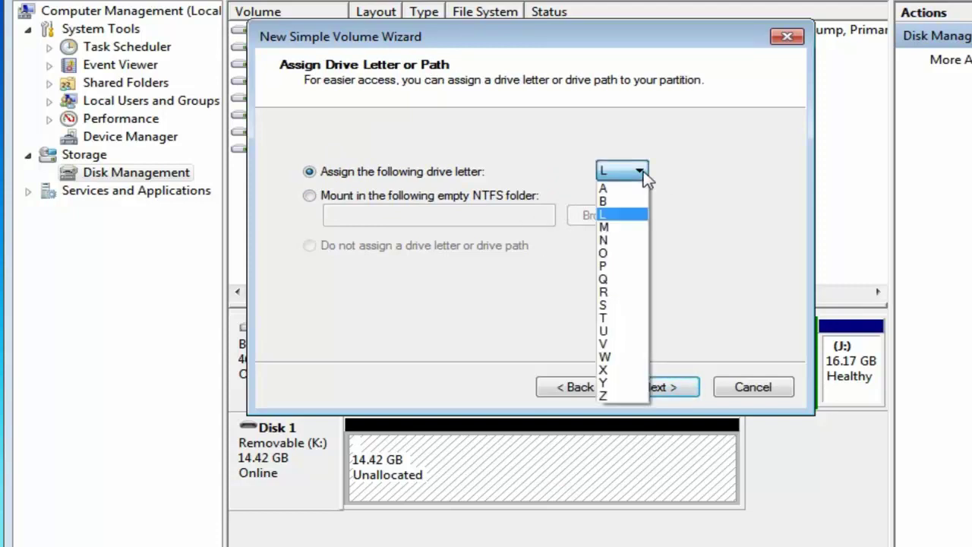
left_click(627, 221)
left_click(638, 386)
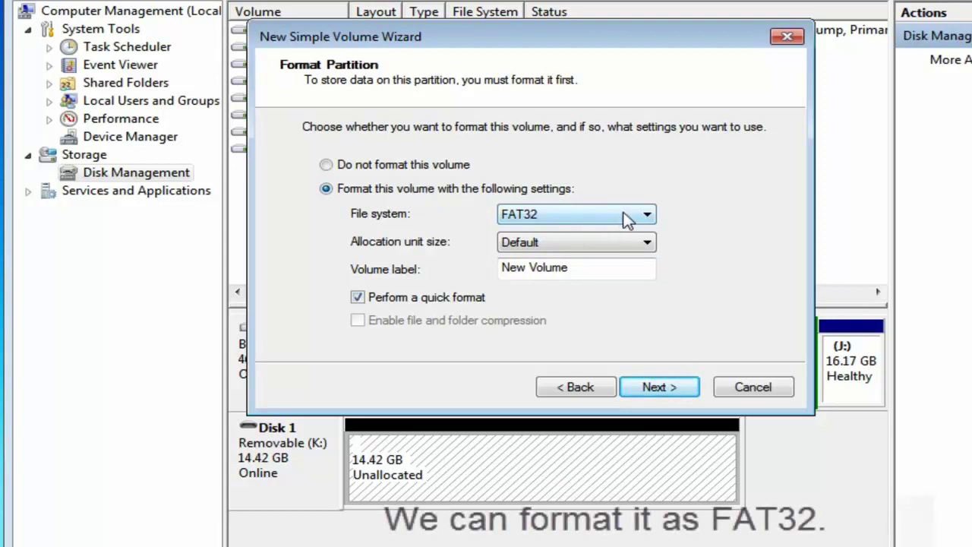
Format the new volume as FAT32 with volume label "data" and a quick format, and finish creating the partition.
left_click(650, 219)
left_click(607, 233)
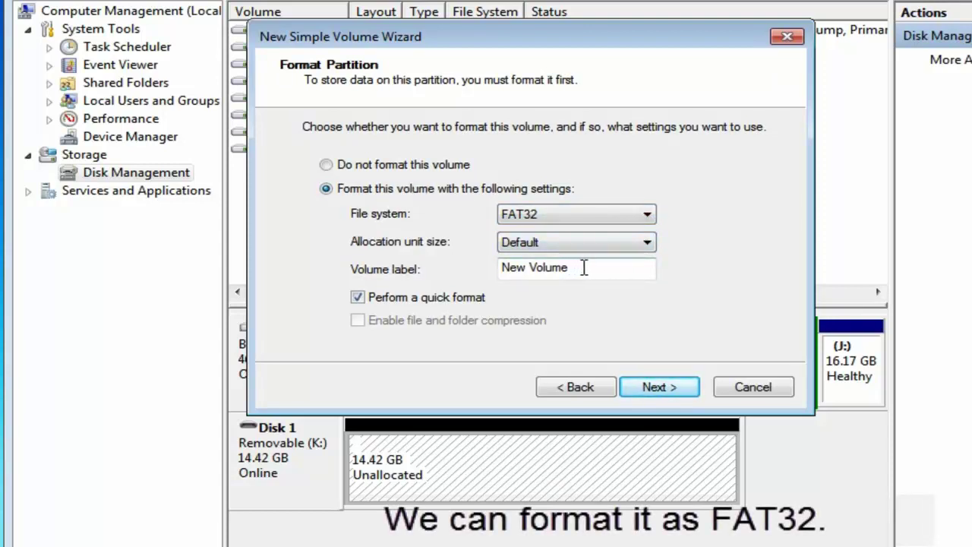
left_click_drag(569, 267, 501, 270)
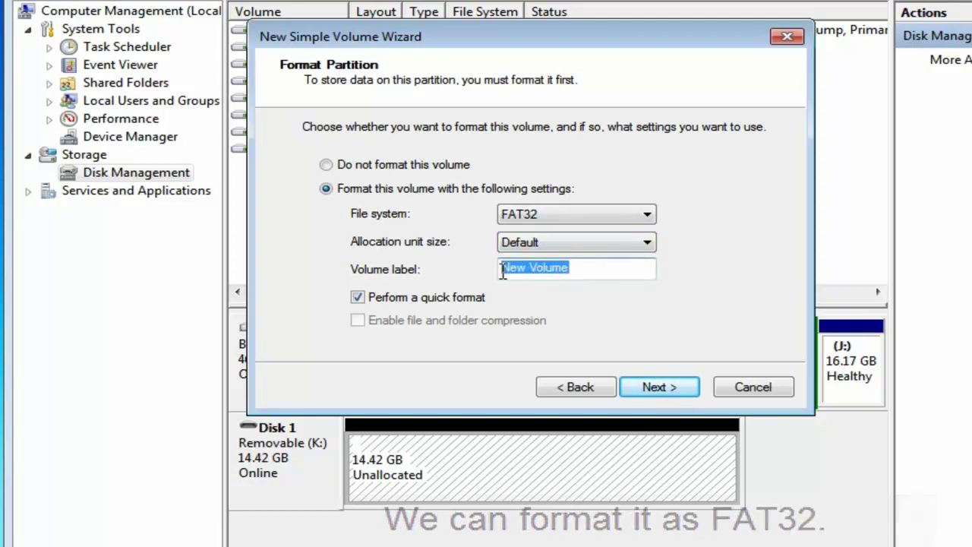
type("data")
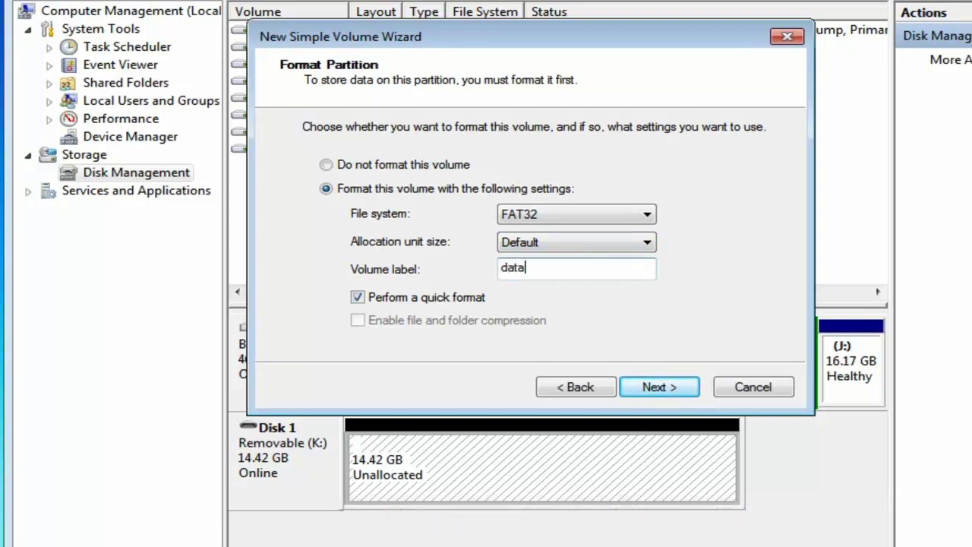
left_click(656, 387)
left_click(658, 387)
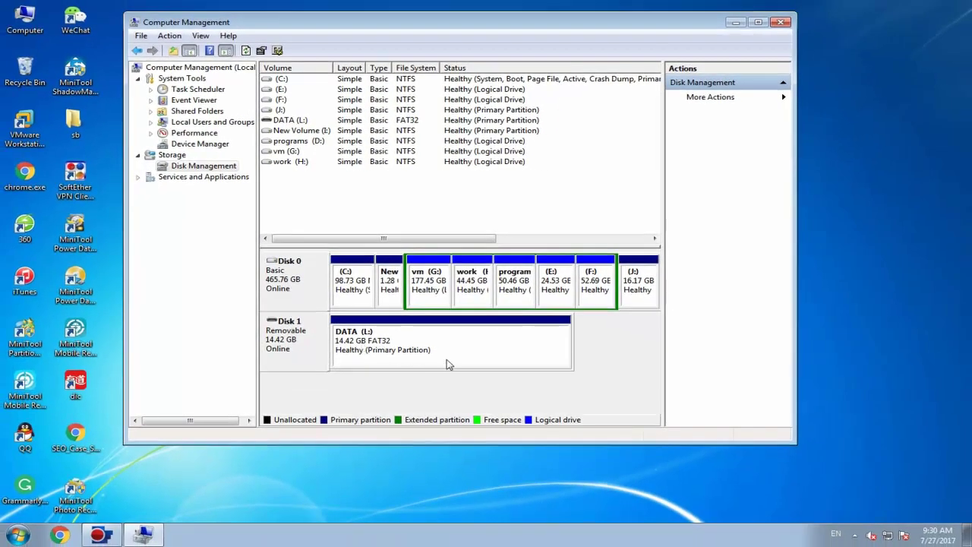
Close Computer Management, open drive DATA (L:) in Windows Explorer to check that it is accessible, and close it.
left_click(782, 22)
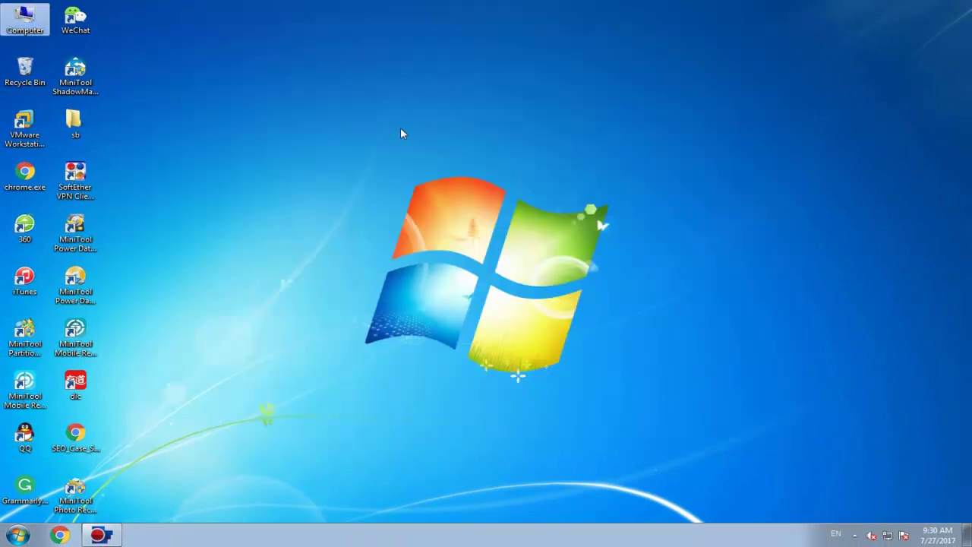
double_click(25, 19)
double_click(533, 414)
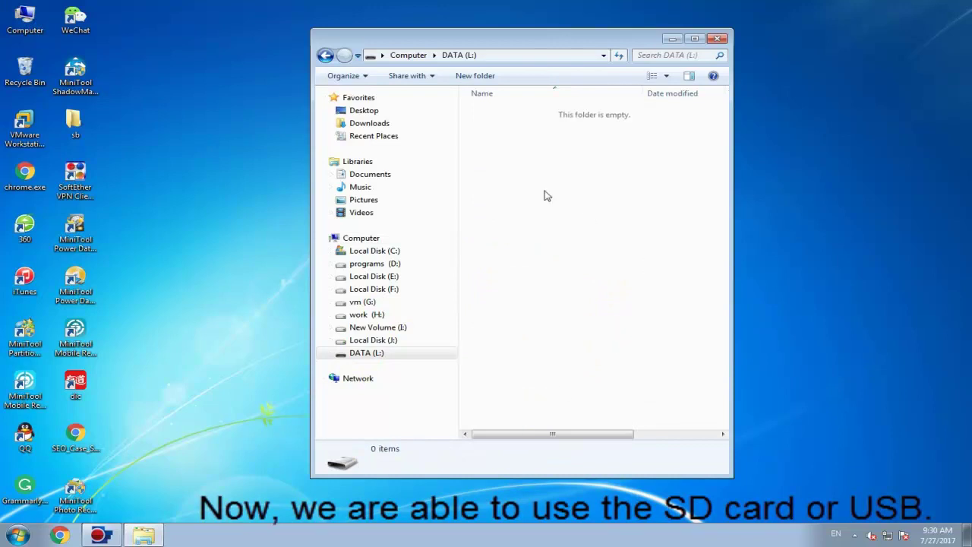
left_click(718, 38)
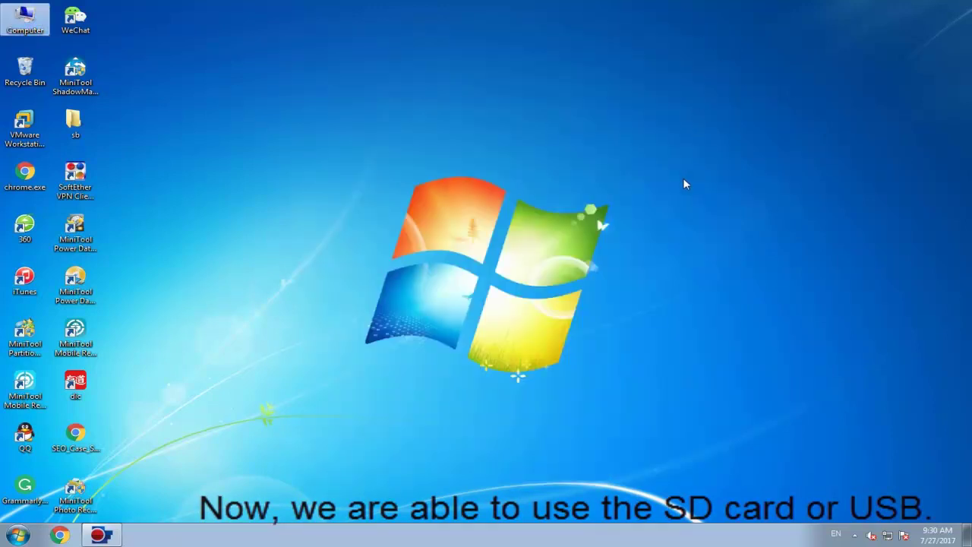